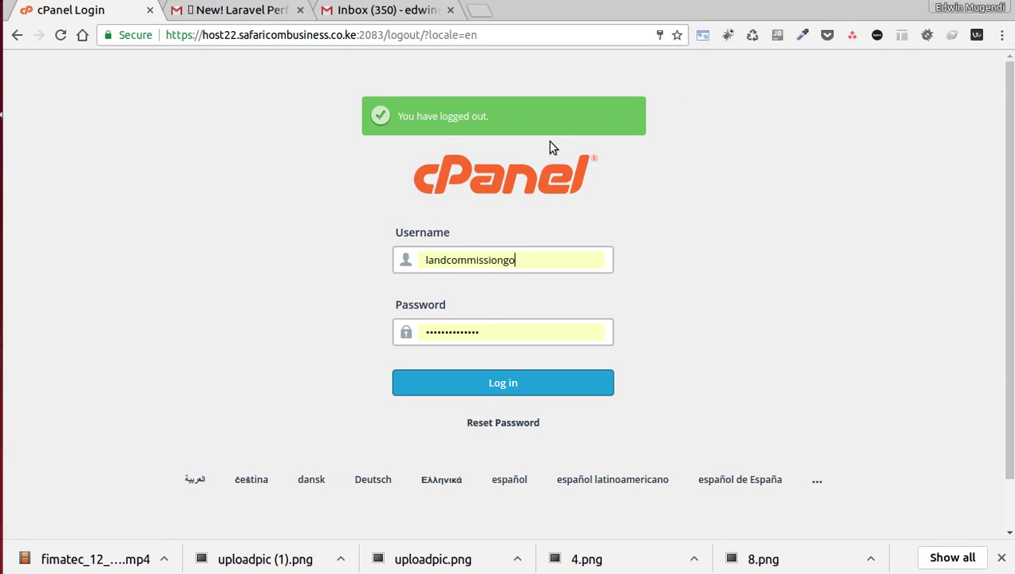
# - Select 1.jpg, 2.jpg and 4.jpg in the local JPG folder to check their sizes
pyautogui.click(801, 2)
pyautogui.click(764, 166)
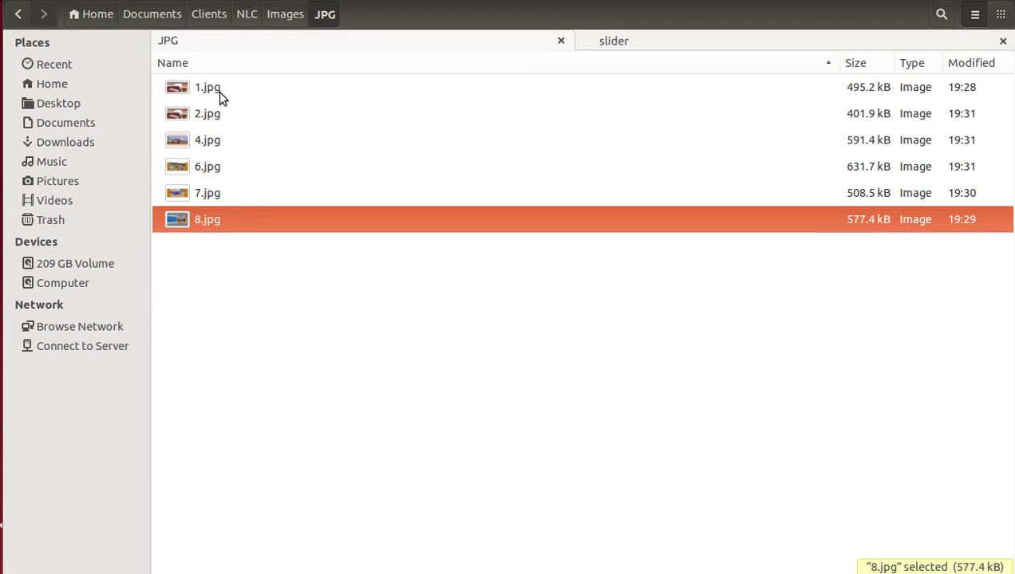
pyautogui.click(218, 90)
pyautogui.click(221, 115)
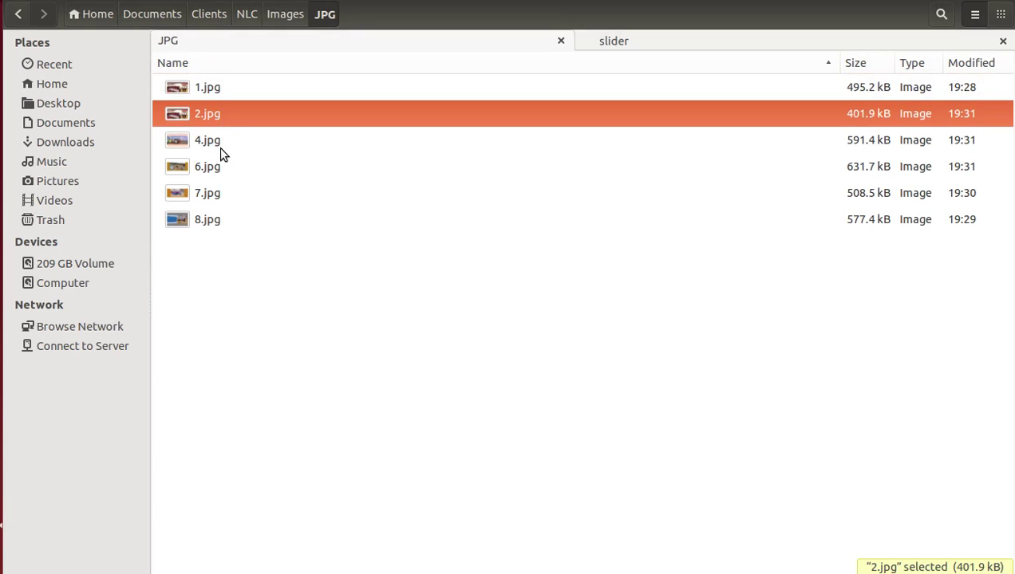
pyautogui.click(221, 145)
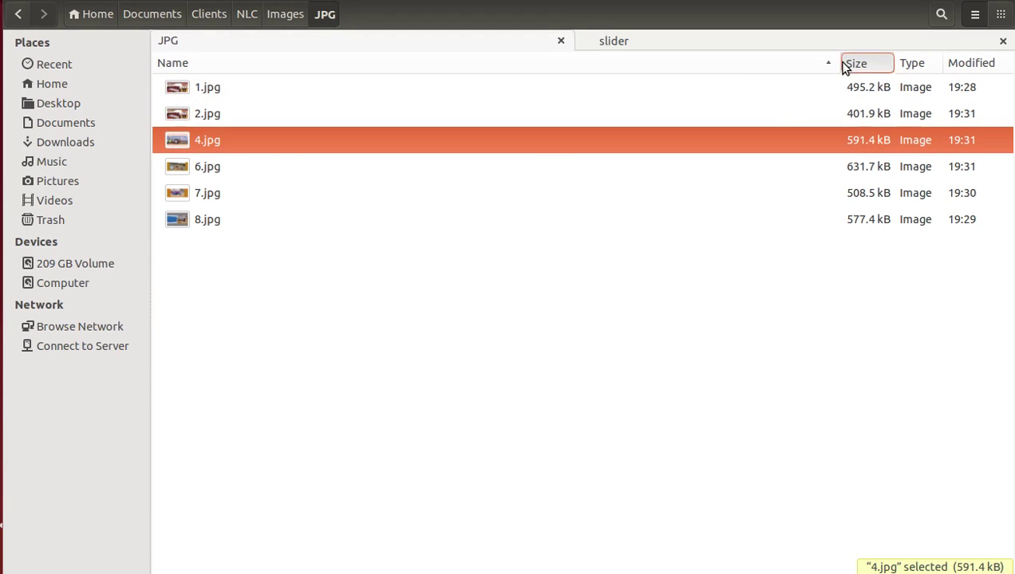
# - Narrow the Name column, then recheck the sizes of 1.jpg, 2.jpg and 4.jpg
pyautogui.moveTo(841, 63); pyautogui.dragTo(867, 65)
pyautogui.click(790, 88)
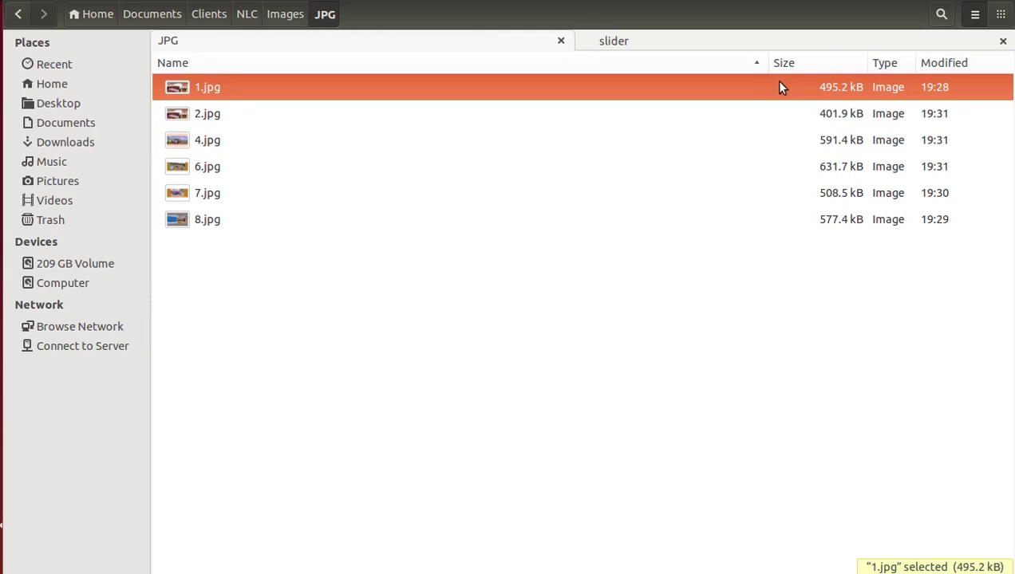
pyautogui.click(818, 118)
pyautogui.click(824, 143)
# - Log in to cPanel, open File Manager in a new tab, and close both mail tabs
pyautogui.hotkey('alt', 'Tab')
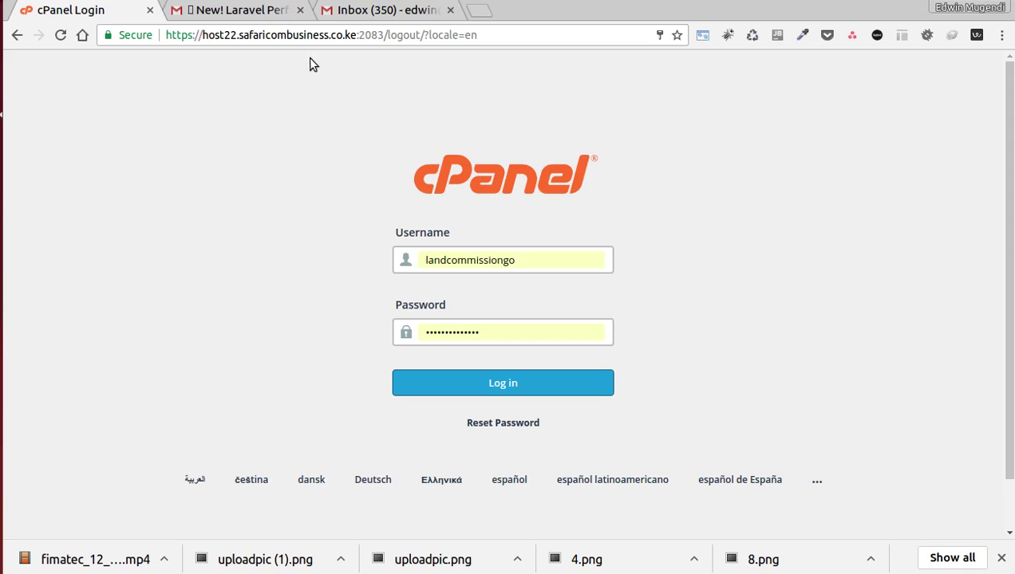
pyautogui.click(525, 383)
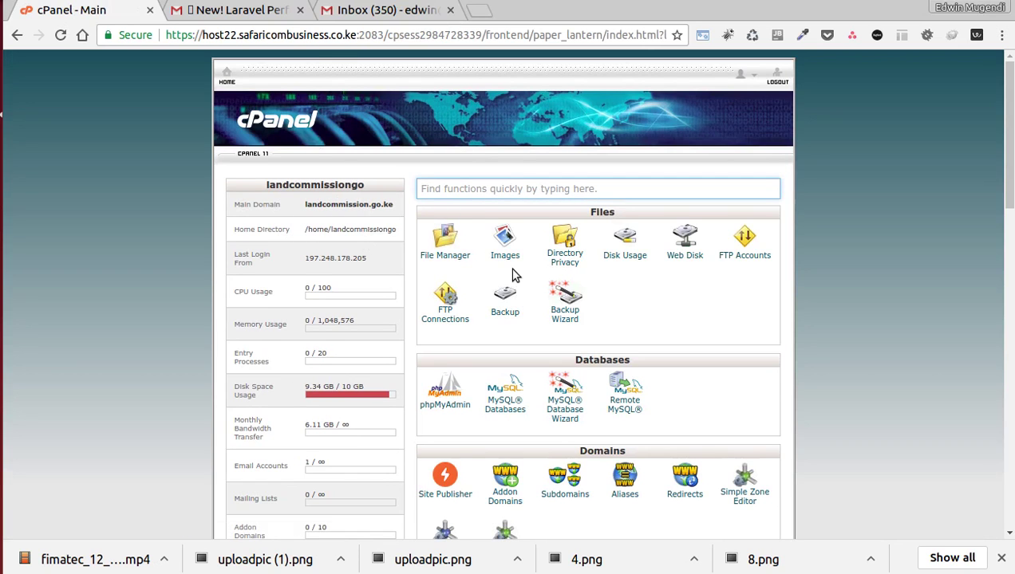
pyautogui.click(432, 257)
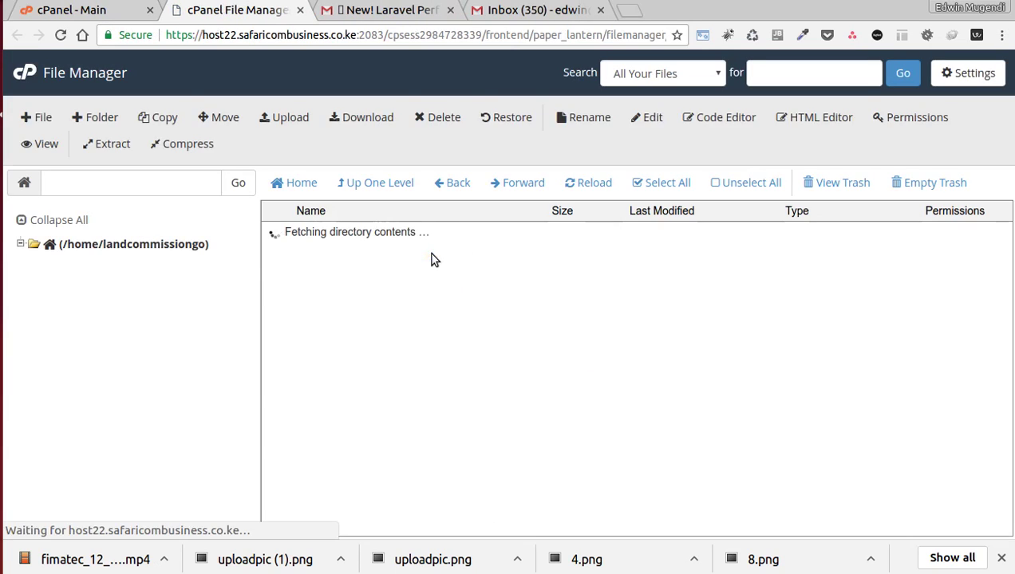
pyautogui.click(451, 11)
pyautogui.click(453, 12)
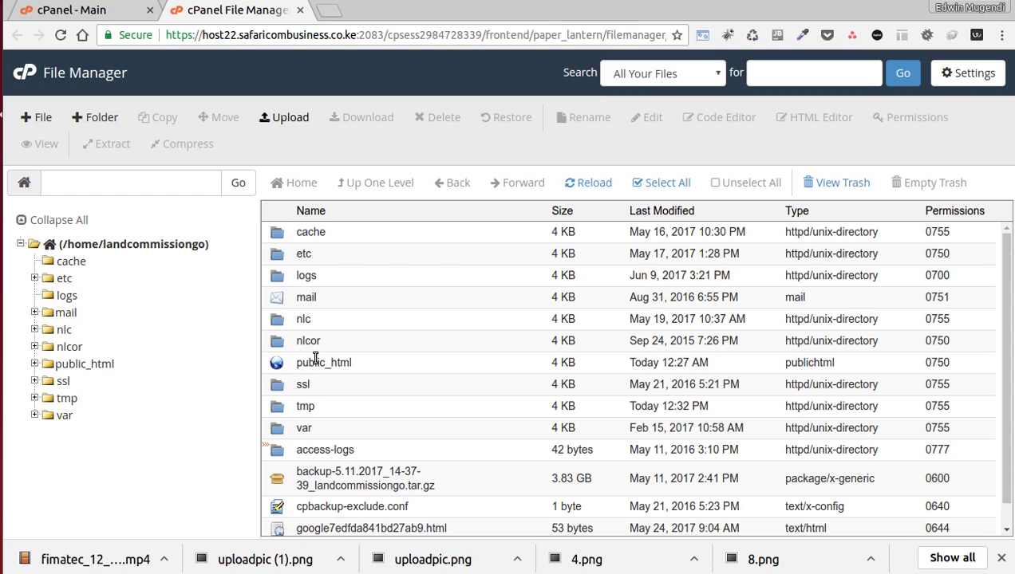
# - Navigate File Manager into public_html/public/img/slider
pyautogui.doubleClick(280, 368)
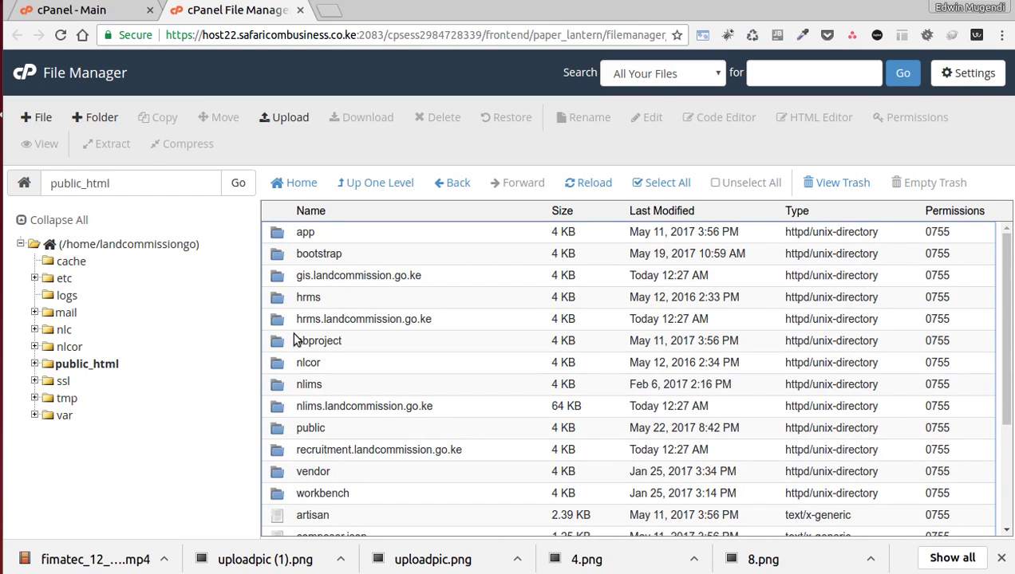
pyautogui.doubleClick(288, 423)
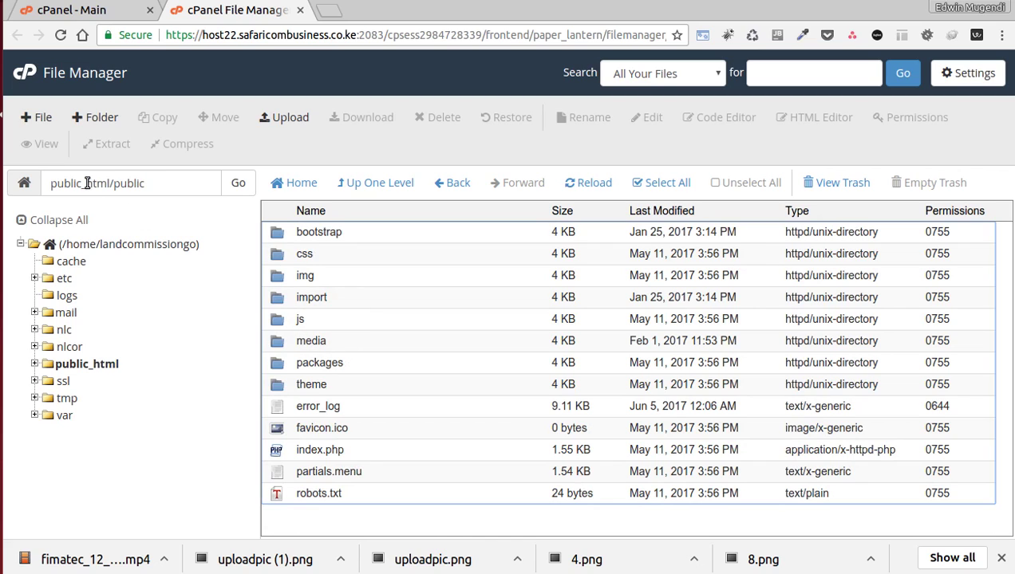
pyautogui.click(144, 183)
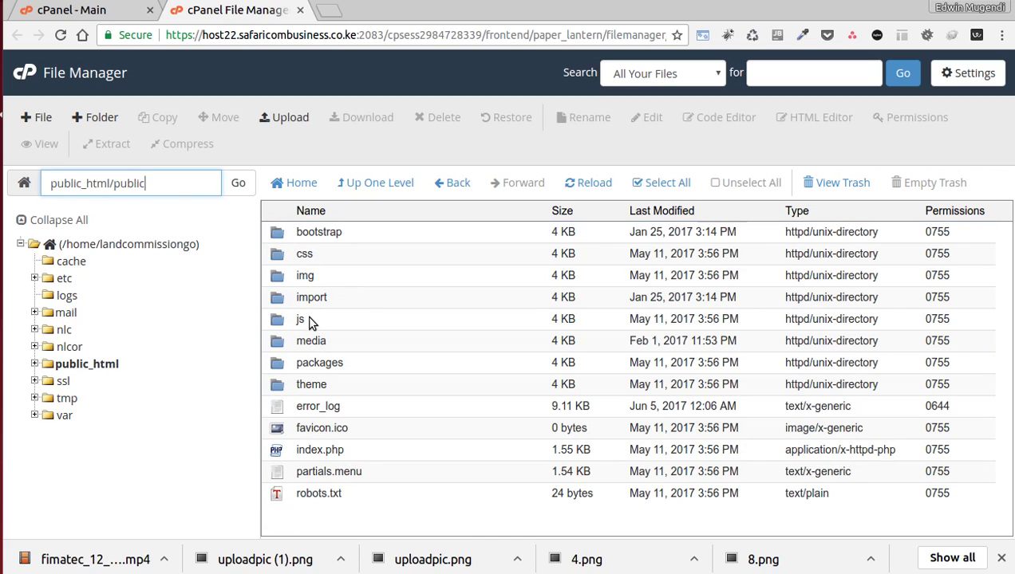
pyautogui.doubleClick(287, 276)
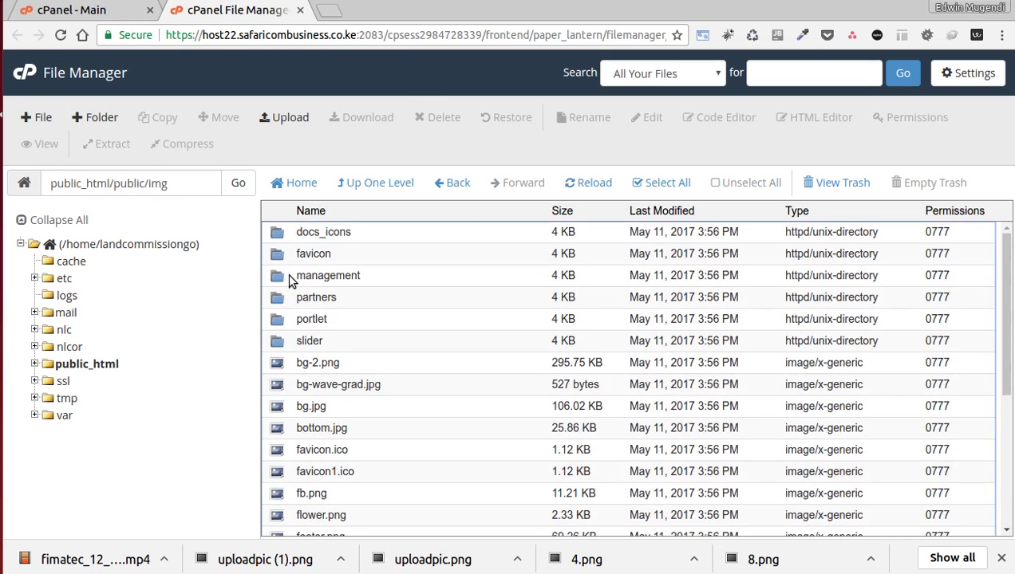
pyautogui.click(173, 185)
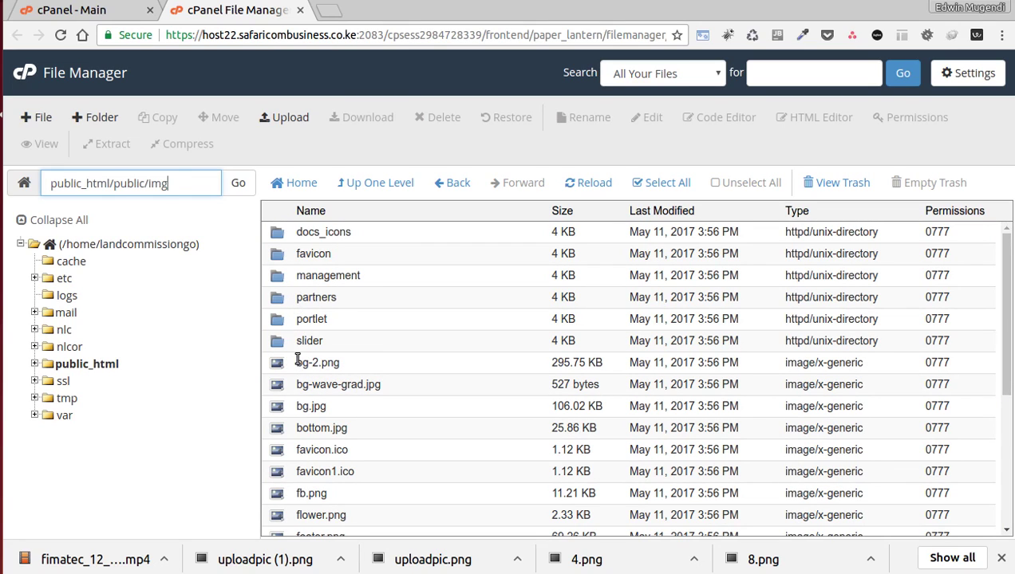
pyautogui.doubleClick(281, 336)
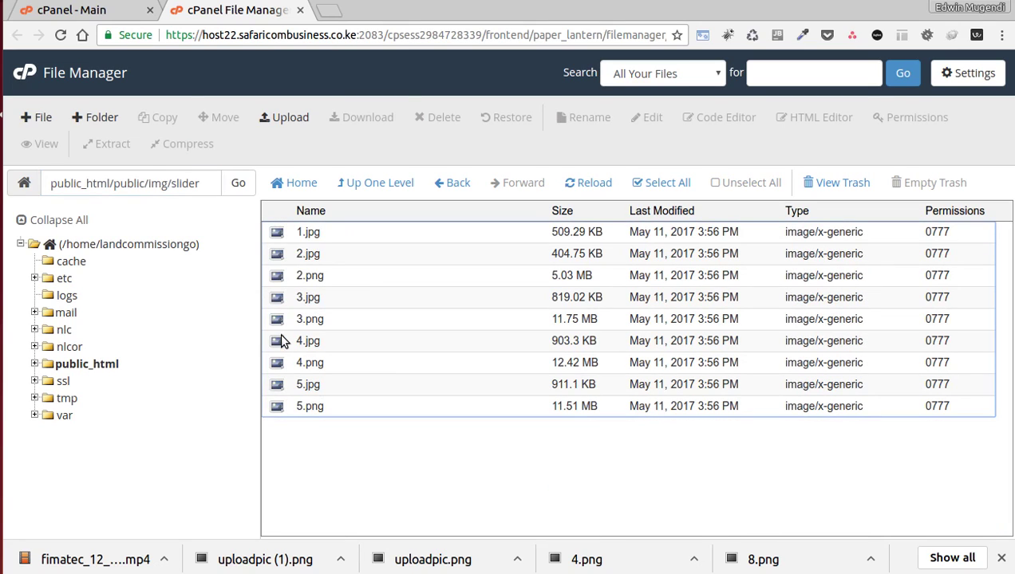
# - Review the slider images 1.jpg through 5.jpg, including 2.png and 3.png
pyautogui.click(283, 227)
pyautogui.click(287, 249)
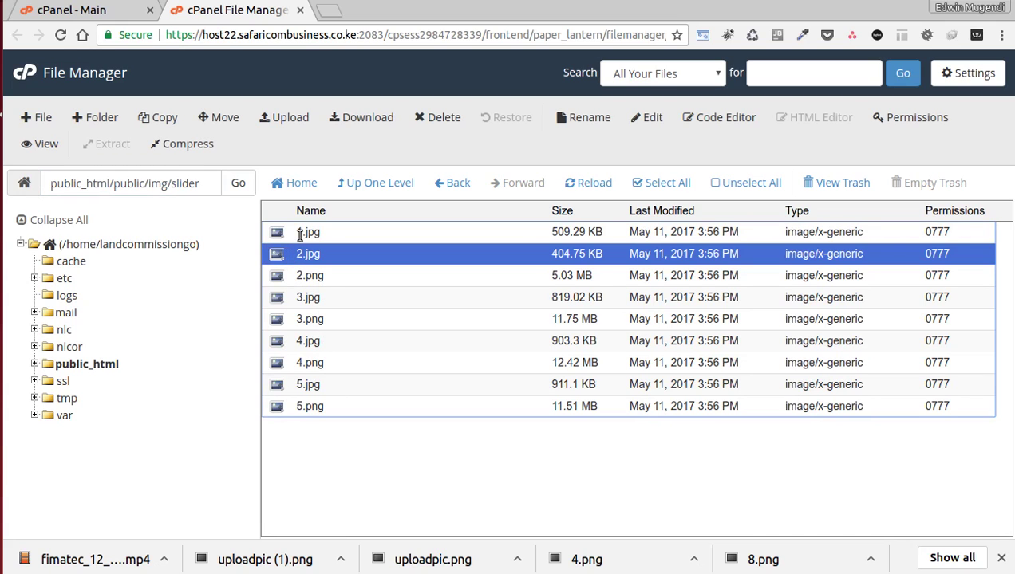
pyautogui.click(282, 232)
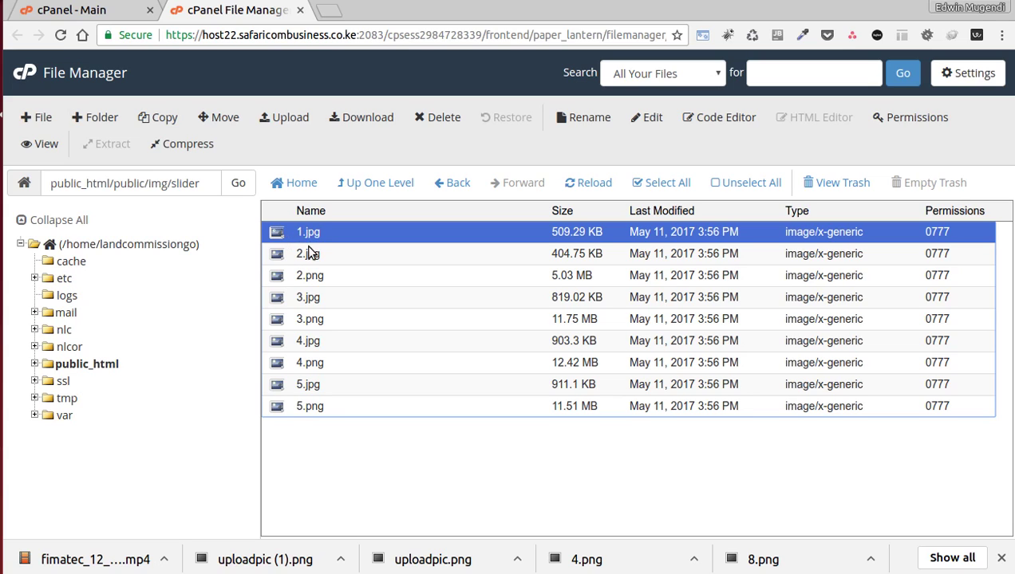
pyautogui.click(302, 254)
pyautogui.click(294, 276)
pyautogui.click(300, 300)
pyautogui.click(301, 320)
pyautogui.click(302, 342)
pyautogui.click(307, 385)
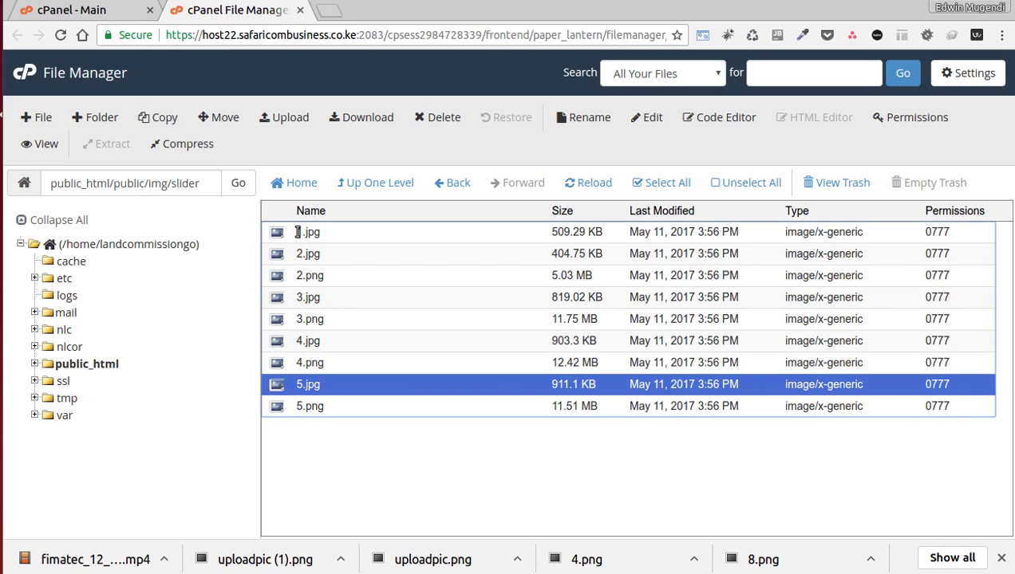
# - Recheck 1.jpg through 5.jpg twice more, then return to the local Files window
pyautogui.click(296, 232)
pyautogui.click(289, 250)
pyautogui.click(295, 296)
pyautogui.click(293, 343)
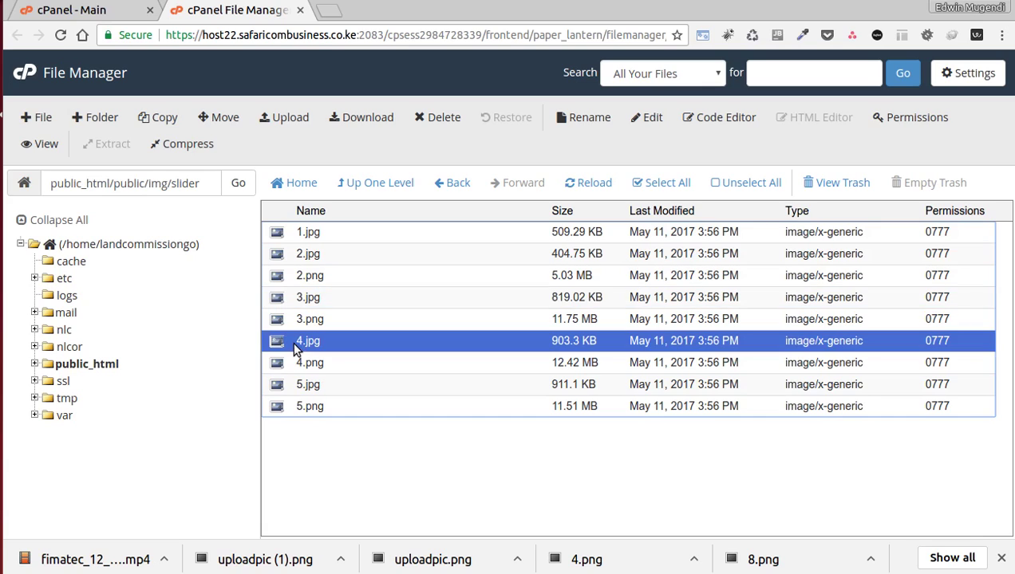
pyautogui.click(291, 384)
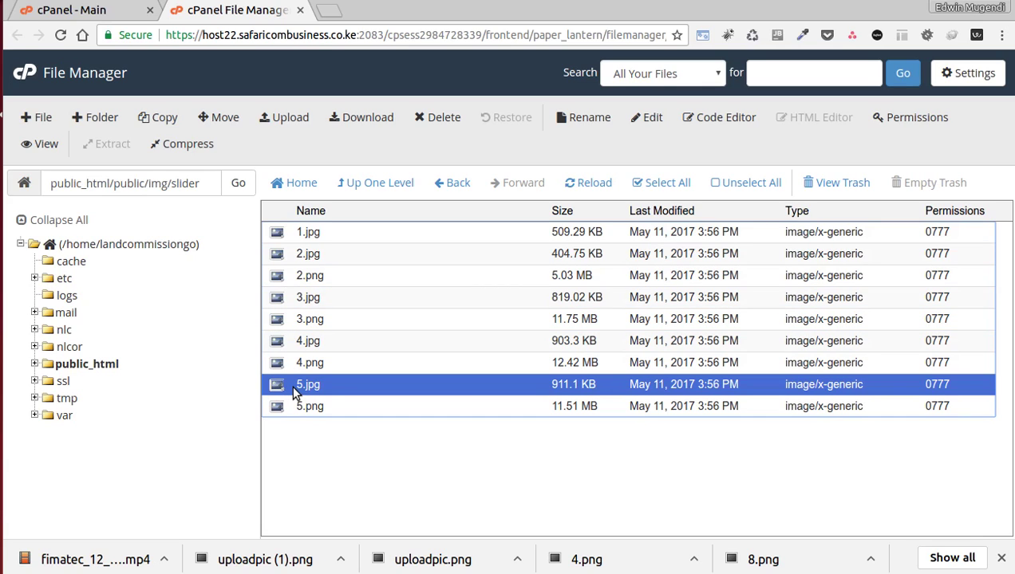
pyautogui.click(312, 233)
pyautogui.click(313, 255)
pyautogui.click(311, 297)
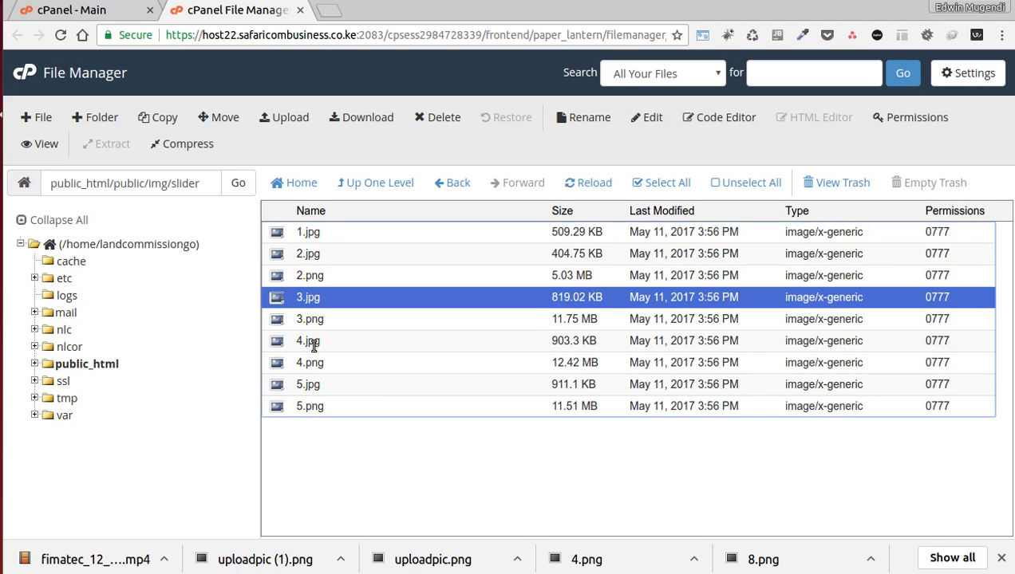
pyautogui.click(313, 345)
pyautogui.click(313, 384)
pyautogui.hotkey('alt', 'Tab')
# - Rename local 4.jpg to 3.jpg and 6.jpg to 4.jpg
pyautogui.click(212, 89)
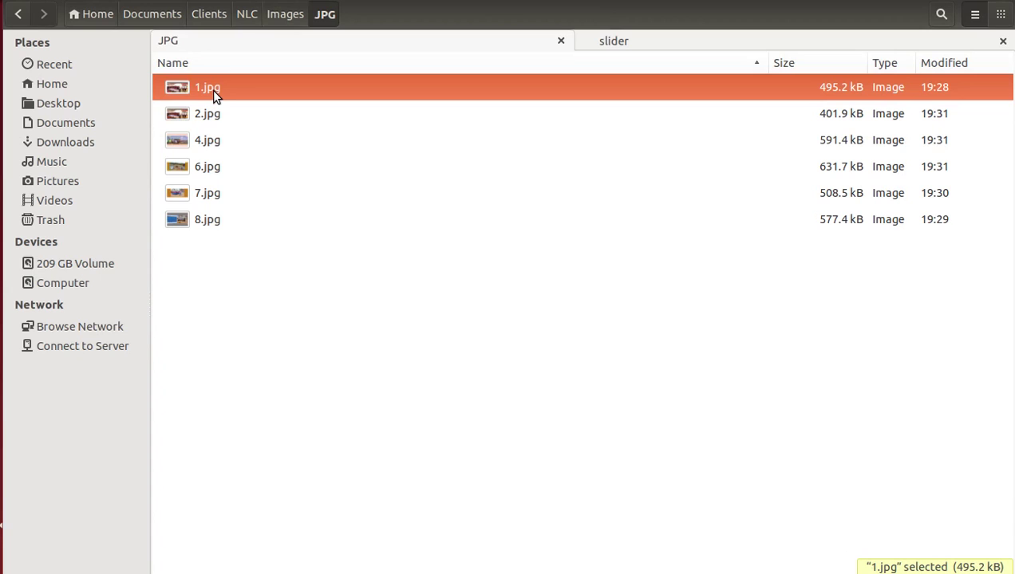
pyautogui.click(205, 112)
pyautogui.click(208, 143)
pyautogui.rightClick(210, 148)
pyautogui.click(243, 296)
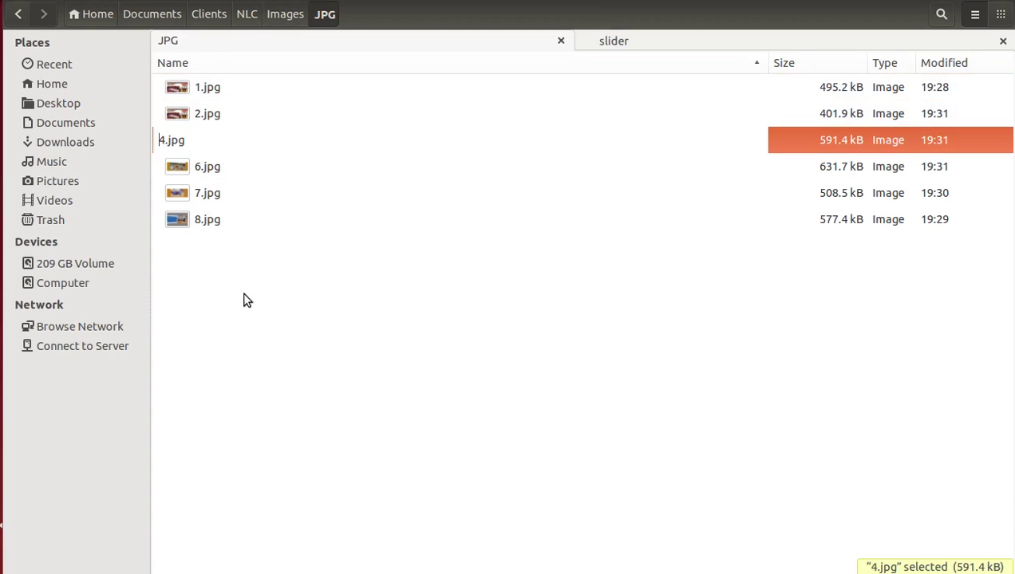
pyautogui.press('BackSpace')
pyautogui.write('3')
pyautogui.click(194, 165)
pyautogui.rightClick(195, 165)
pyautogui.click(231, 321)
pyautogui.press('BackSpace')
pyautogui.write('4.jpg')
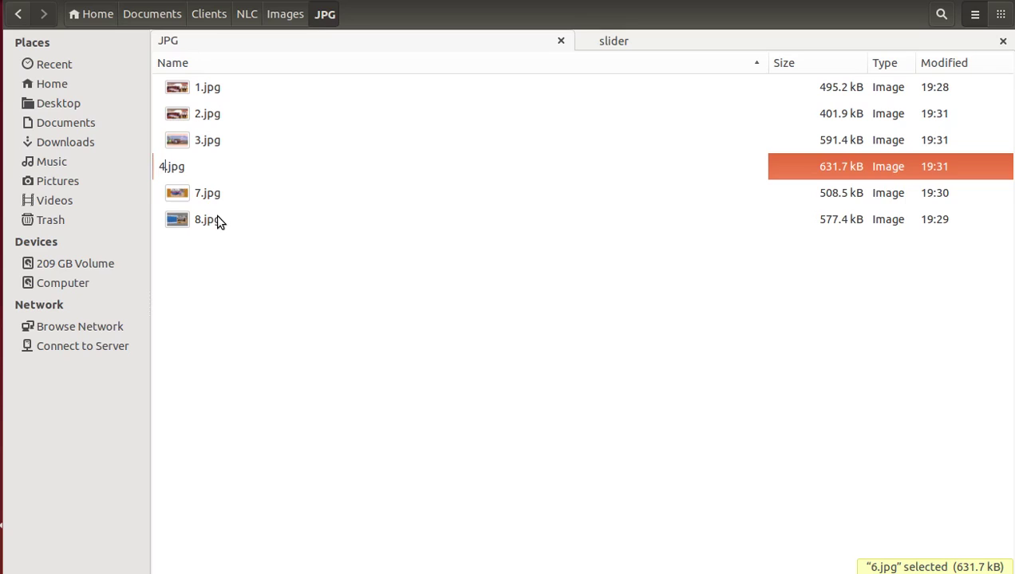
pyautogui.click(209, 195)
# - Rename local 7.jpg to 5.jpg and 8.jpg to 6.jpg
pyautogui.rightClick(209, 195)
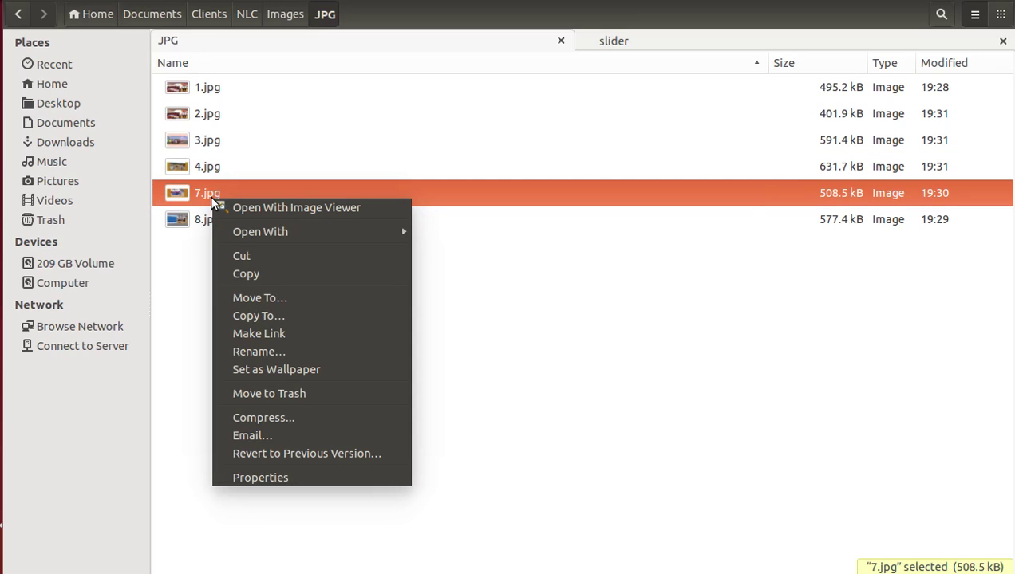
pyautogui.click(256, 352)
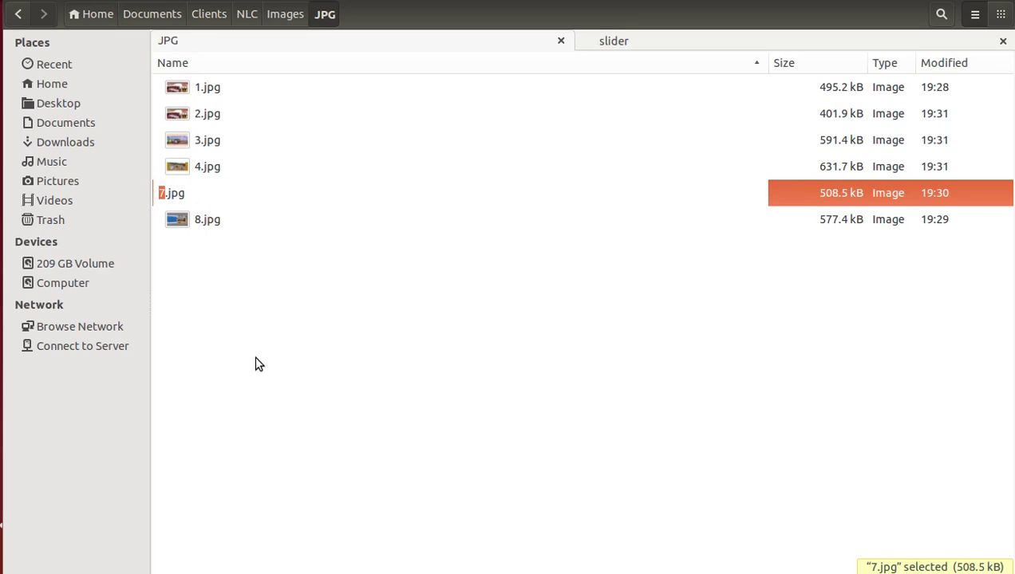
pyautogui.write('5')
pyautogui.click(204, 221)
pyautogui.rightClick(203, 221)
pyautogui.click(254, 376)
pyautogui.click(281, 261)
# - Verify the folder now runs 1.jpg through 6.jpg without gaps
pyautogui.click(202, 88)
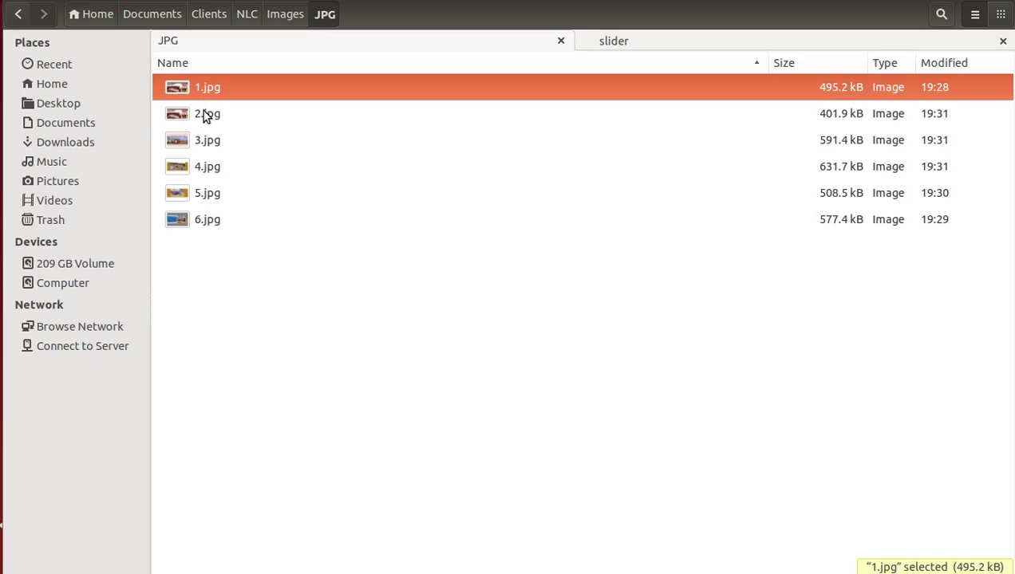
pyautogui.click(204, 115)
pyautogui.click(205, 140)
pyautogui.click(207, 167)
pyautogui.click(208, 193)
pyautogui.click(208, 219)
# - Rename 1.jpg to 11.jpg and 2.jpg to 21.jpg in the server's slider folder
pyautogui.hotkey('alt', 'Tab')
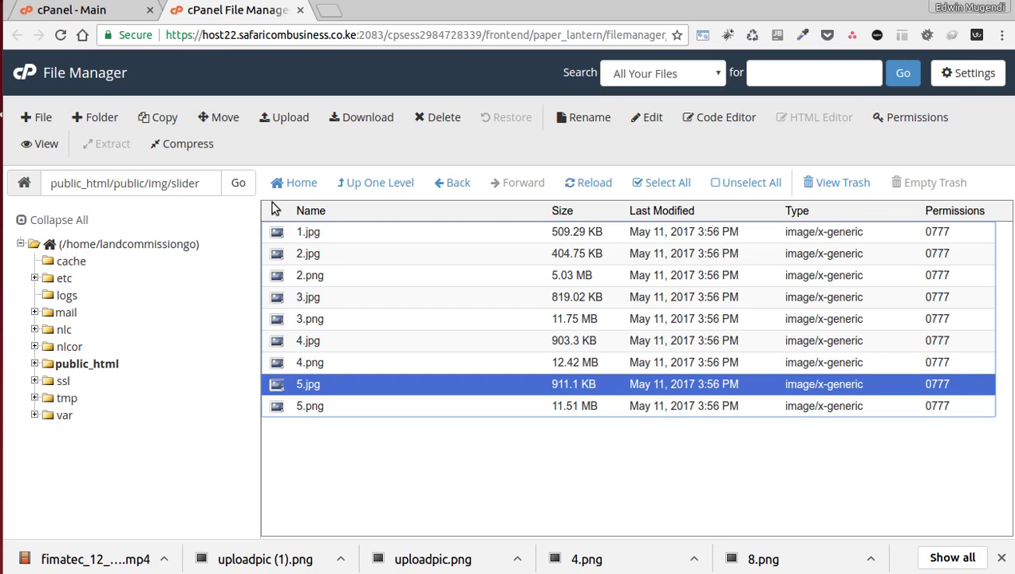
pyautogui.click(298, 232)
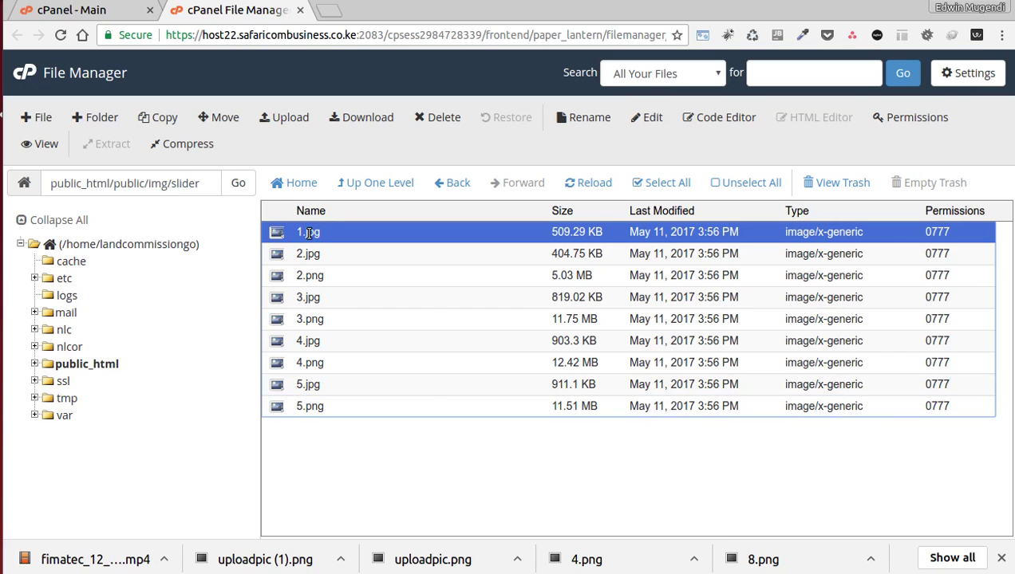
pyautogui.rightClick(286, 231)
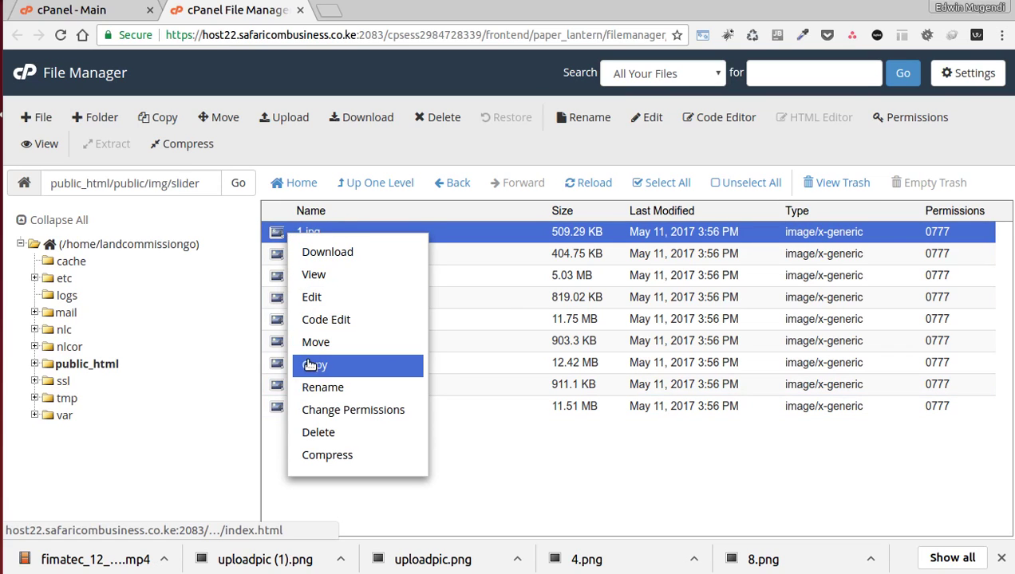
pyautogui.click(319, 387)
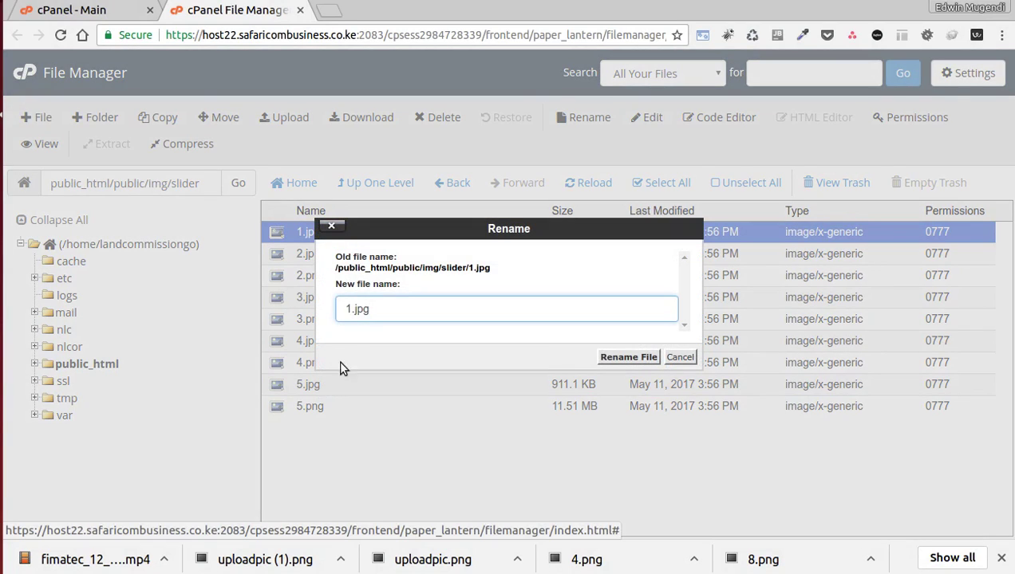
pyautogui.click(351, 310)
pyautogui.write('1')
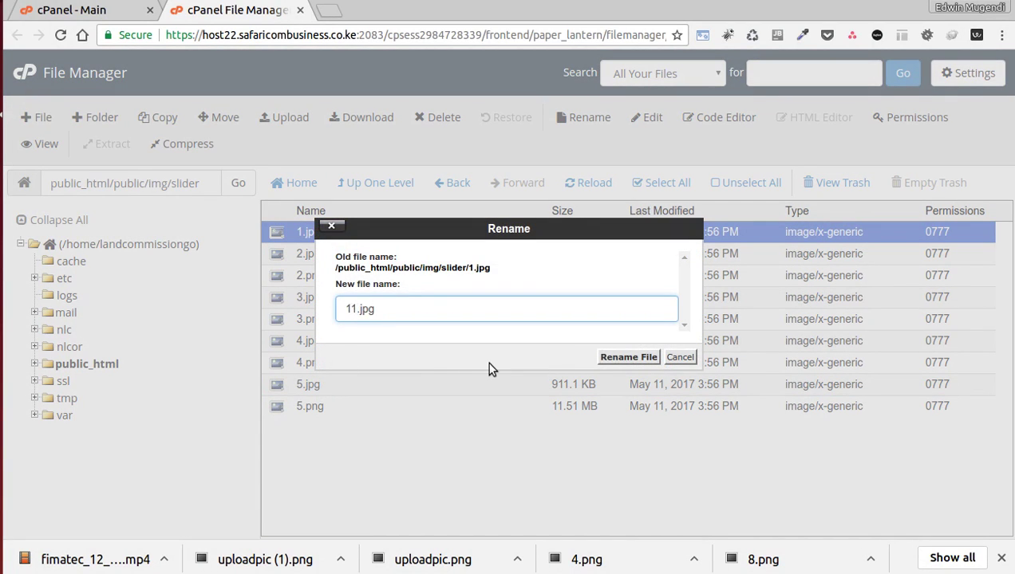
pyautogui.press('Return')
pyautogui.click(299, 254)
pyautogui.rightClick(299, 254)
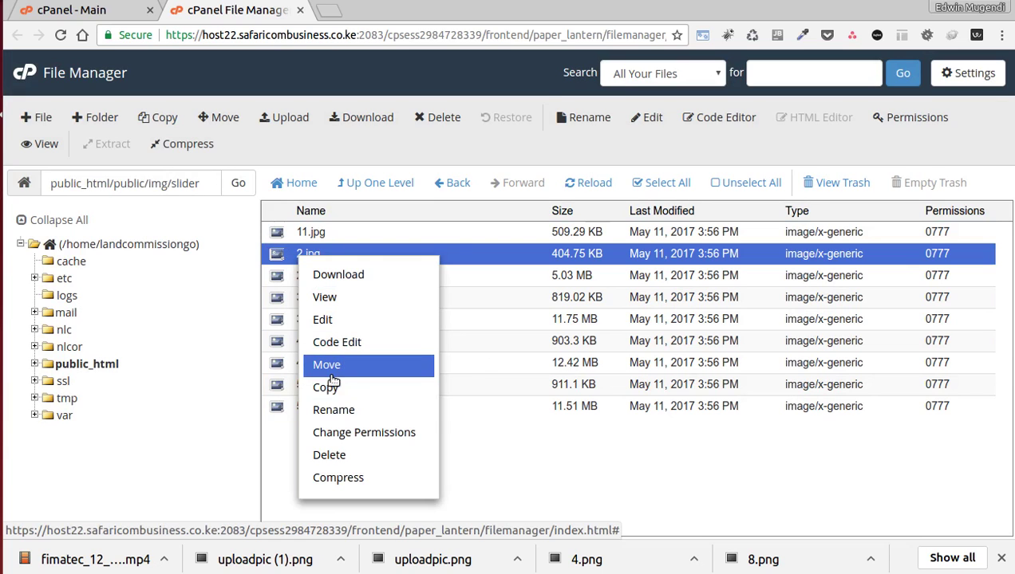
pyautogui.click(334, 410)
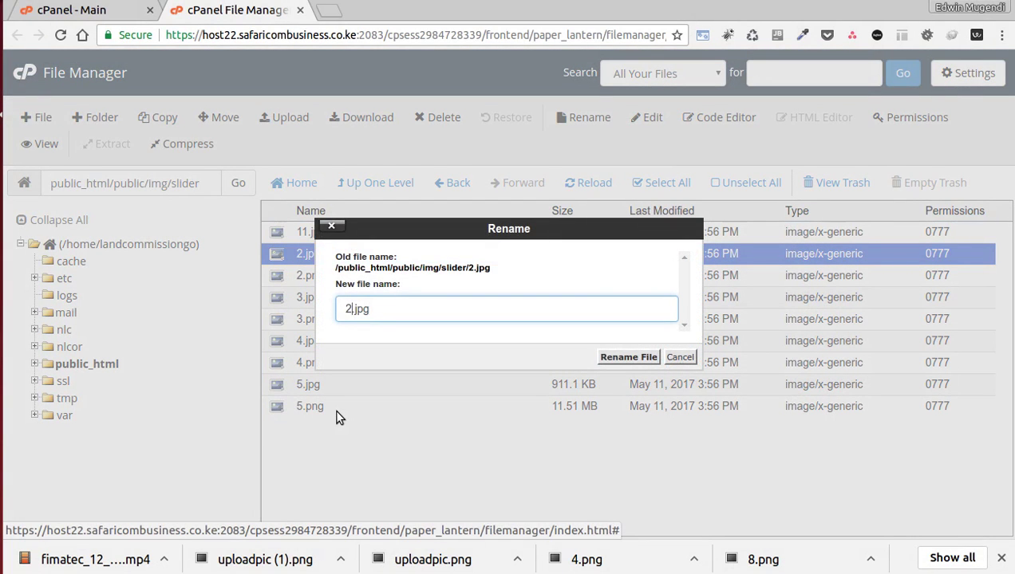
pyautogui.write('1')
pyautogui.press('Return')
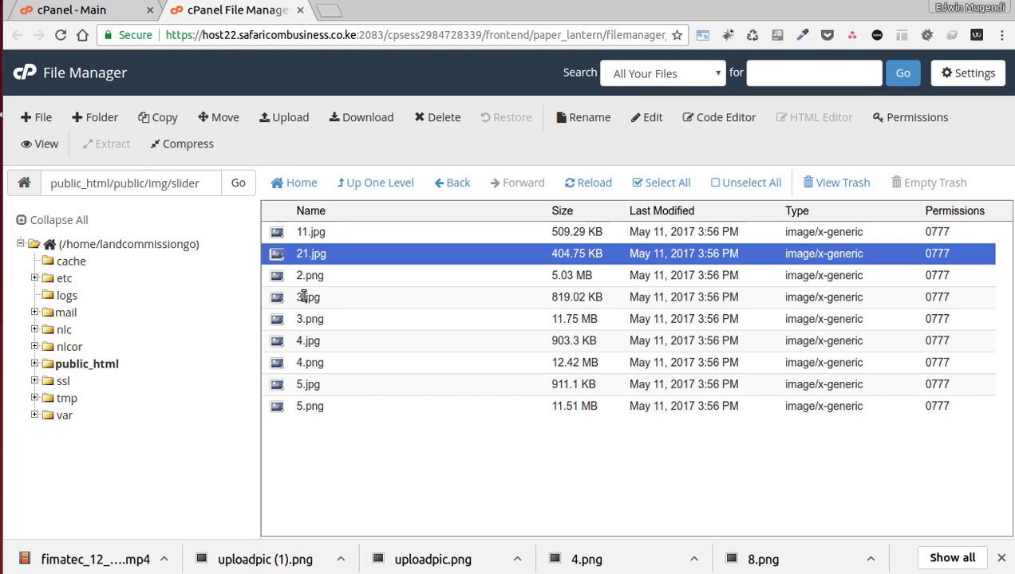
# - Rename 3.jpg to 31.jpg and 4.jpg to 41.jpg
pyautogui.rightClick(303, 297)
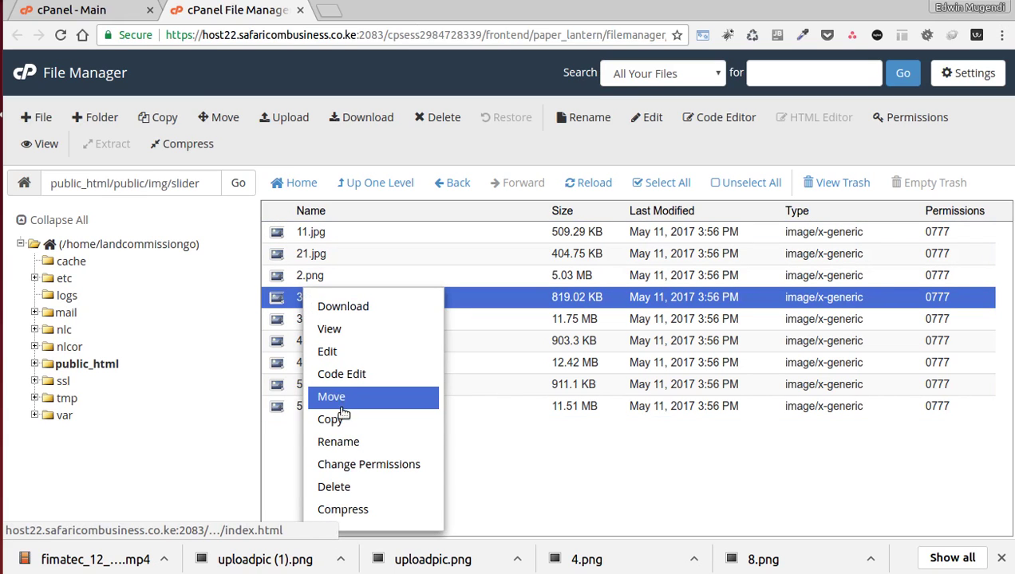
pyautogui.click(346, 442)
pyautogui.press('Left')
pyautogui.press('Left')
pyautogui.press('Left')
pyautogui.press('Left')
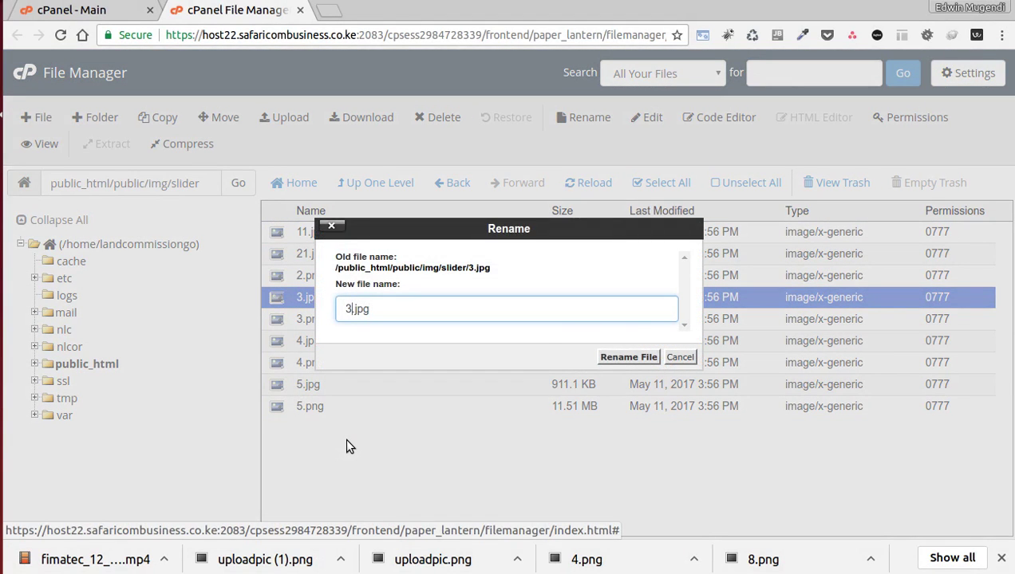
pyautogui.write('1')
pyautogui.press('Return')
pyautogui.click(304, 342)
pyautogui.rightClick(303, 344)
pyautogui.click(347, 441)
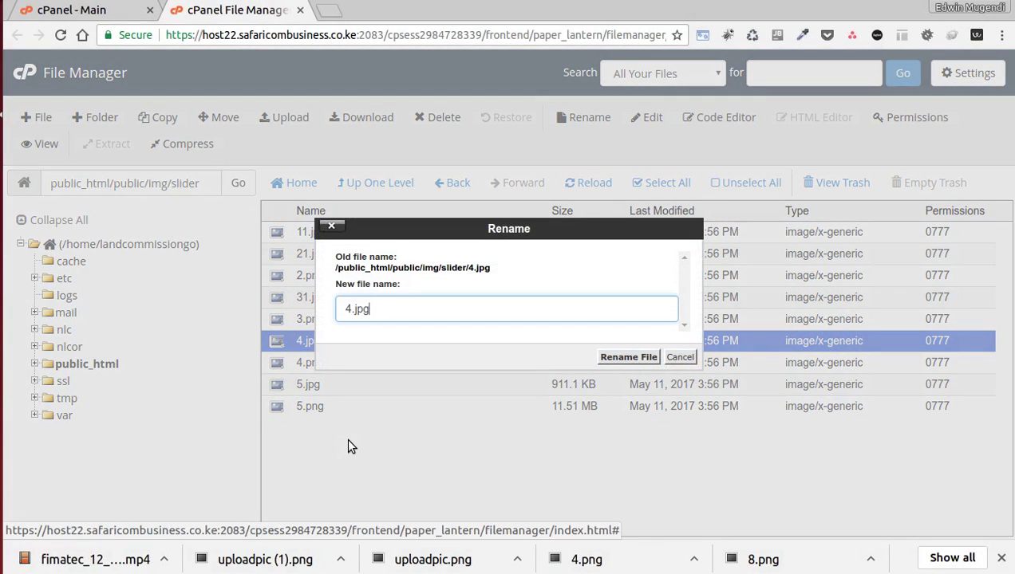
pyautogui.press('Left')
pyautogui.press('Left')
pyautogui.press('Left')
pyautogui.press('Left')
pyautogui.write('1')
pyautogui.press('Return')
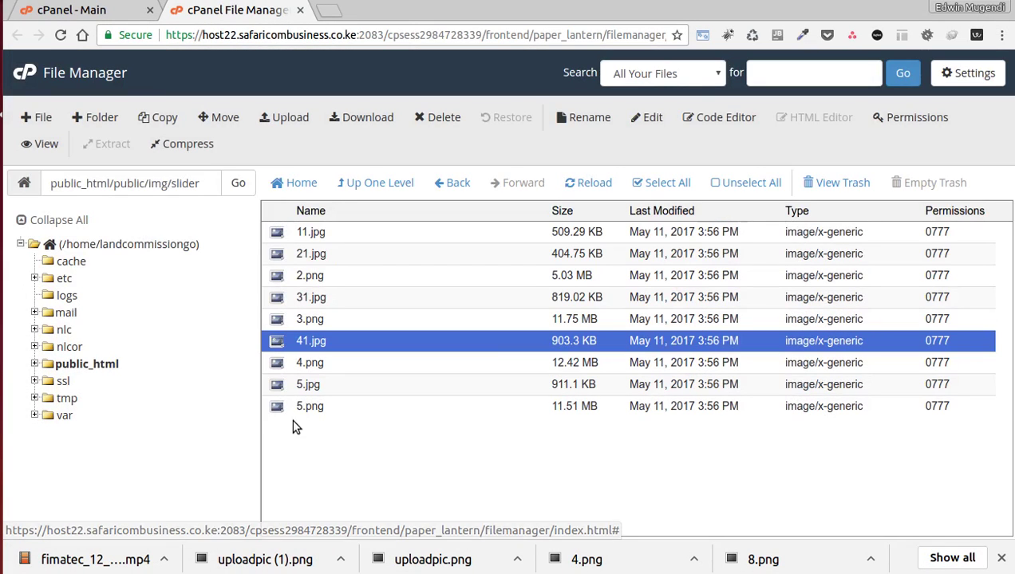
# - Rename 5.jpg to 51.jpg
pyautogui.click(306, 384)
pyautogui.rightClick(305, 386)
pyautogui.click(341, 444)
pyautogui.press('Left')
pyautogui.press('Left')
pyautogui.press('Left')
pyautogui.press('Left')
pyautogui.write('1')
pyautogui.press('Return')
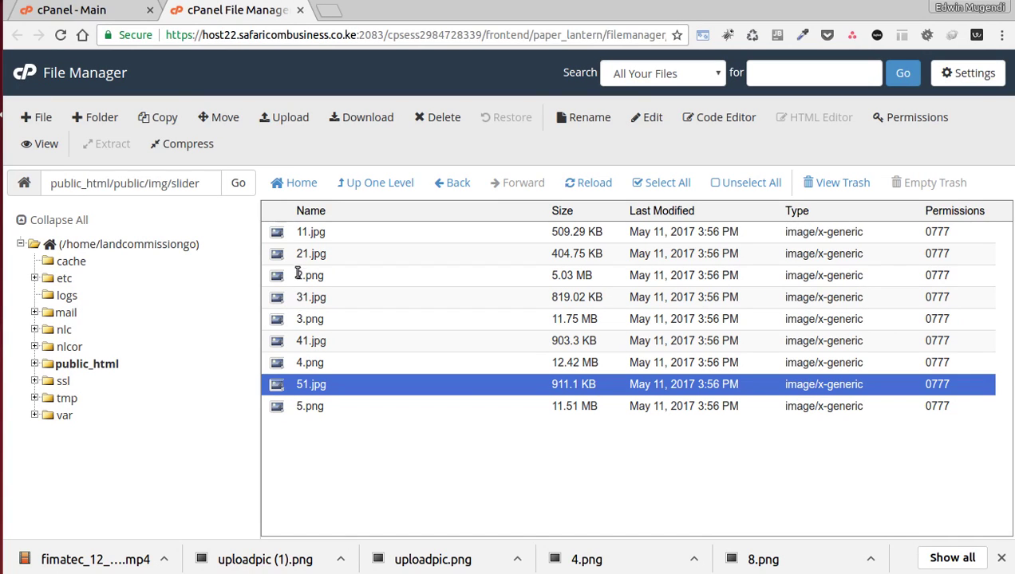
# - Select 2.png, 3.png, 4.png and 5.png together and move them to the trash
pyautogui.click(273, 276)
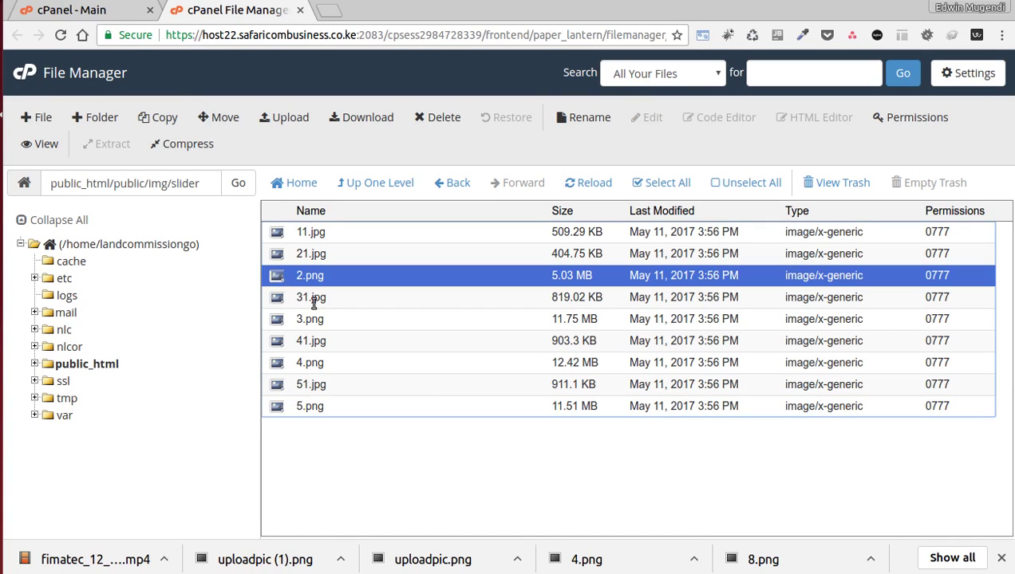
pyautogui.keyDown('ctrl'); pyautogui.click(281, 323); pyautogui.keyUp('ctrl')
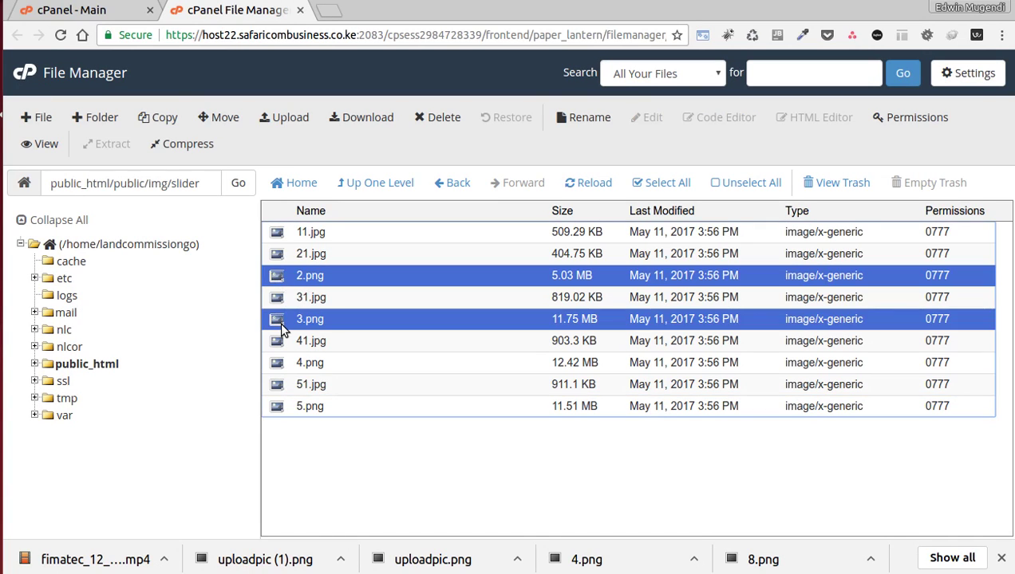
pyautogui.keyDown('ctrl'); pyautogui.click(282, 368); pyautogui.keyUp('ctrl')
pyautogui.keyDown('ctrl'); pyautogui.click(279, 407); pyautogui.keyUp('ctrl')
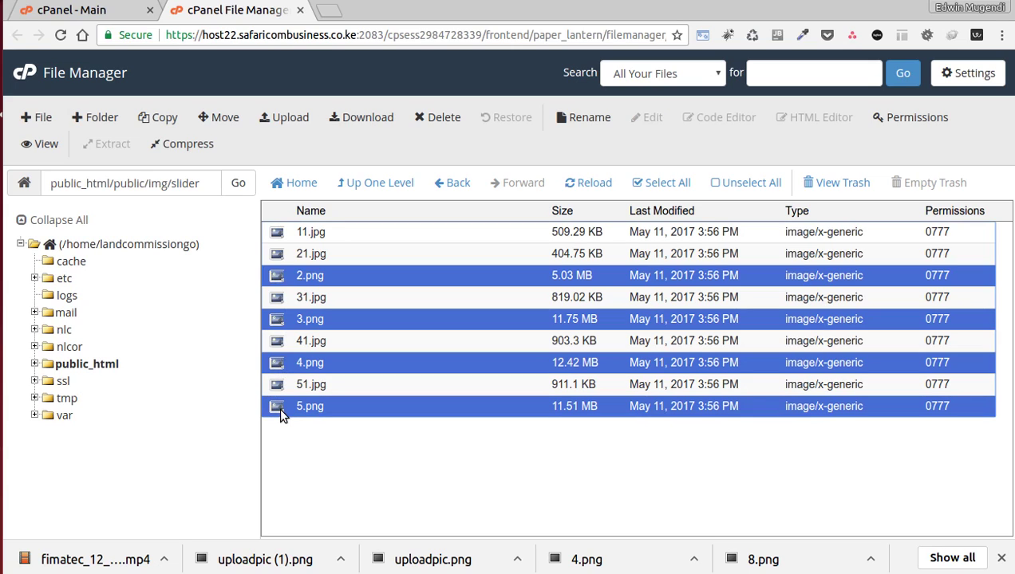
pyautogui.rightClick(322, 280)
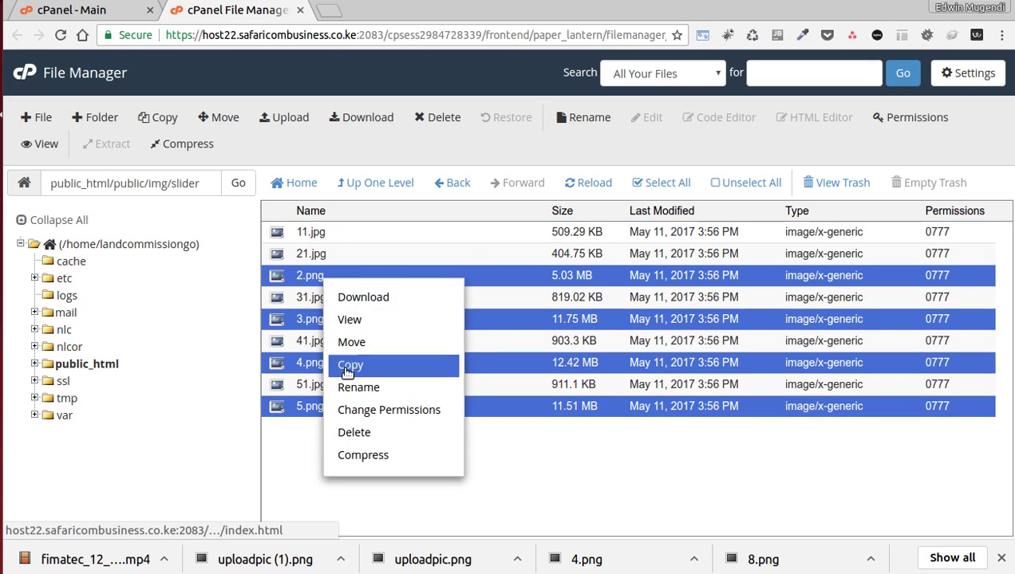
pyautogui.click(361, 435)
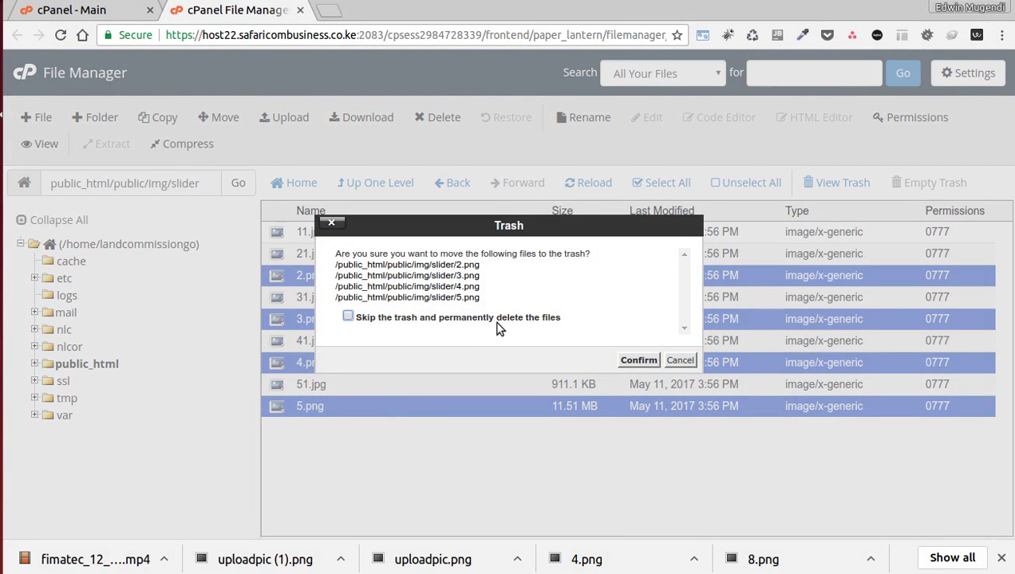
pyautogui.click(636, 360)
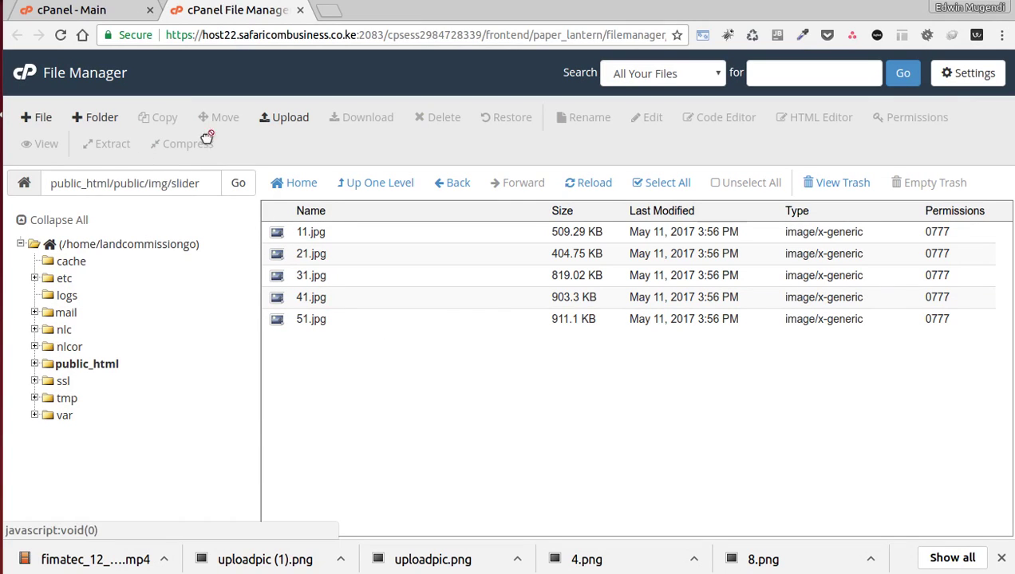
# - Start an upload and browse to Documents > Clients > NLC > Images > JPG
pyautogui.click(284, 118)
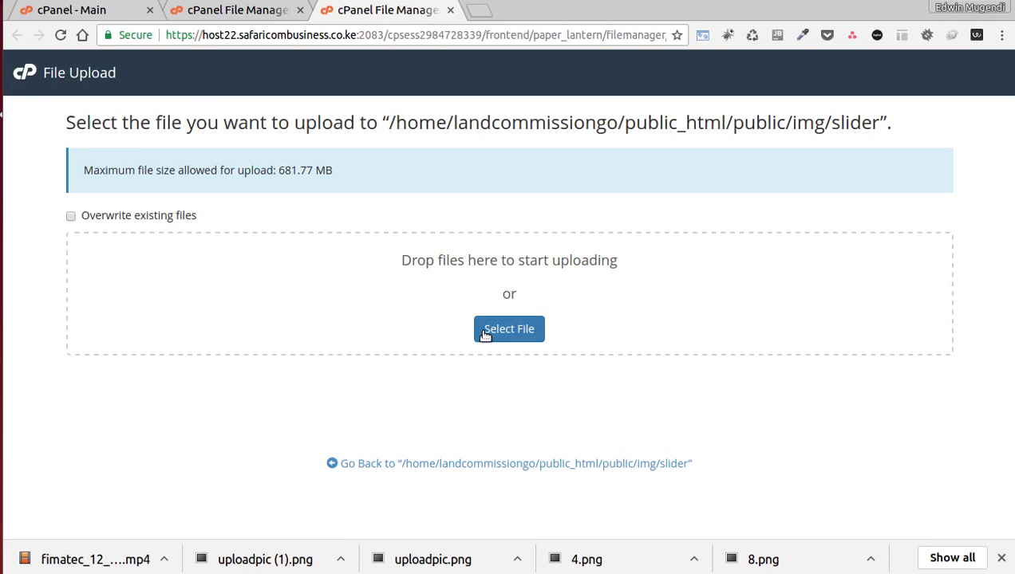
pyautogui.click(503, 331)
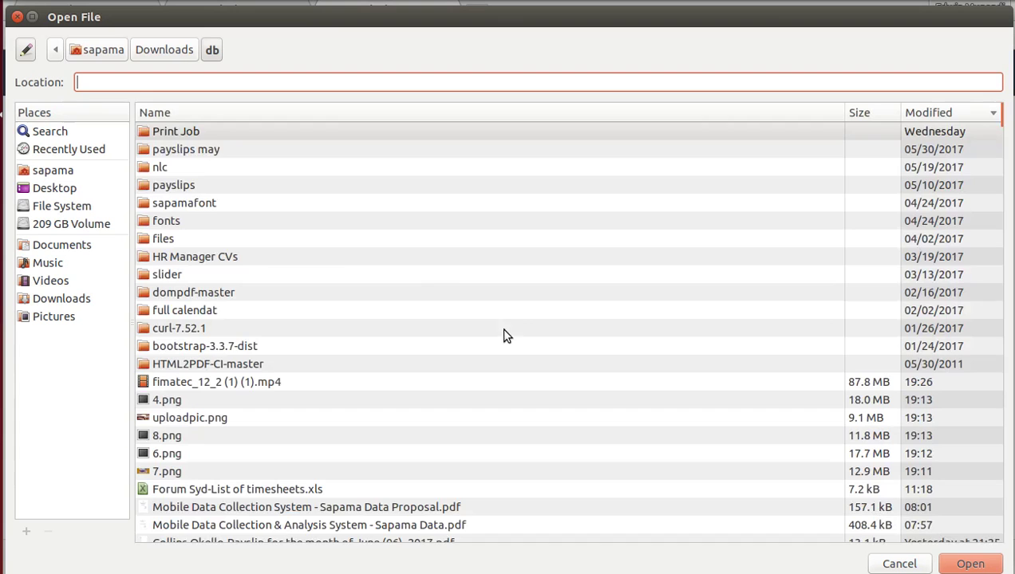
pyautogui.click(64, 245)
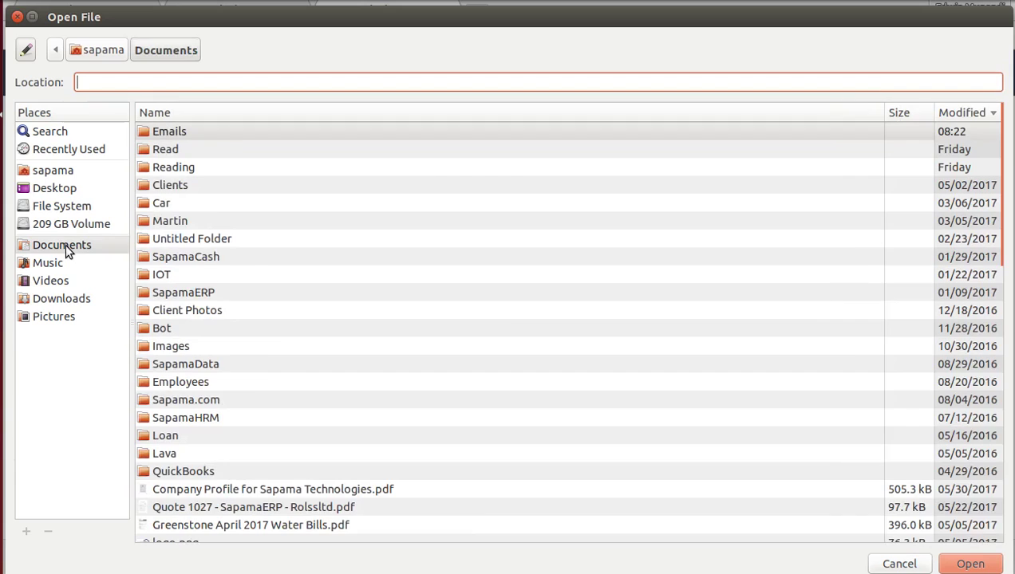
pyautogui.doubleClick(172, 185)
pyautogui.doubleClick(168, 129)
pyautogui.doubleClick(176, 132)
pyautogui.press('Return')
# - Choose 1.jpg and upload it to the slider folder
pyautogui.click(169, 220)
pyautogui.click(157, 169)
pyautogui.press('Up')
pyautogui.press('Up')
pyautogui.click(162, 223)
pyautogui.click(967, 564)
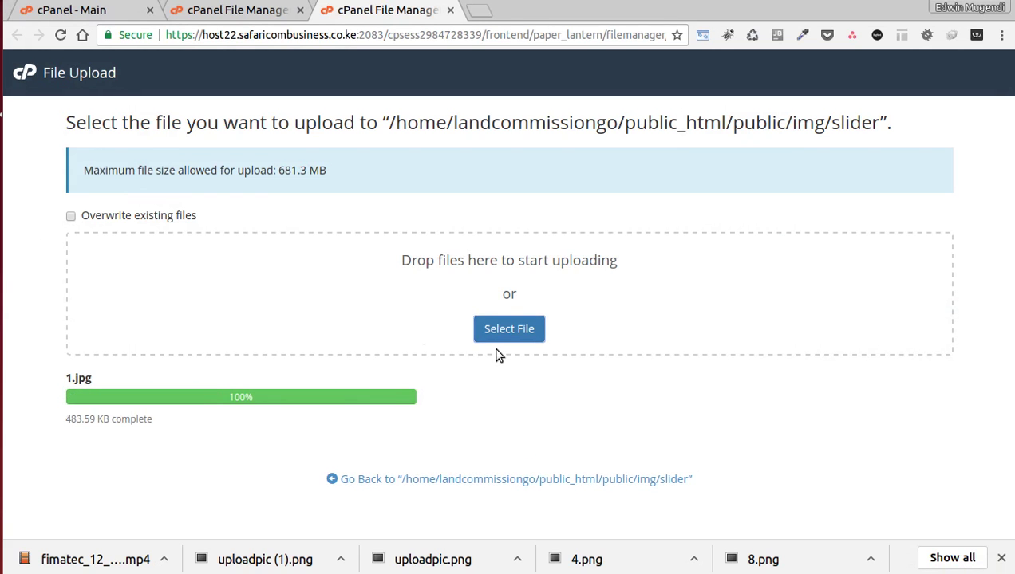
# - Place the Files window beside the upload page and drop 2.jpg into the upload area
pyautogui.hotkey('alt', 'Tab')
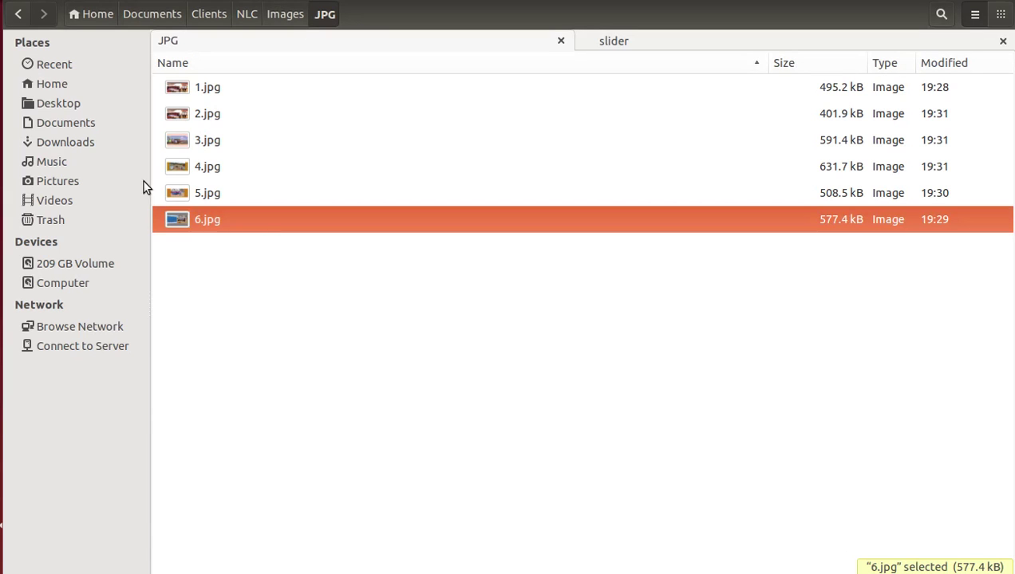
pyautogui.press('ctrl+super+Down')
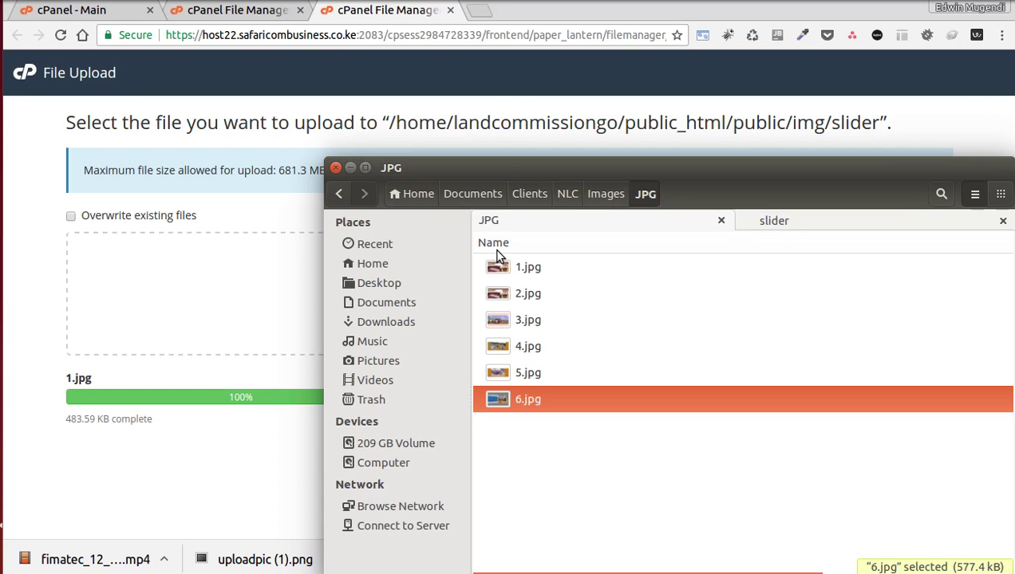
pyautogui.moveTo(535, 179); pyautogui.dragTo(810, 187)
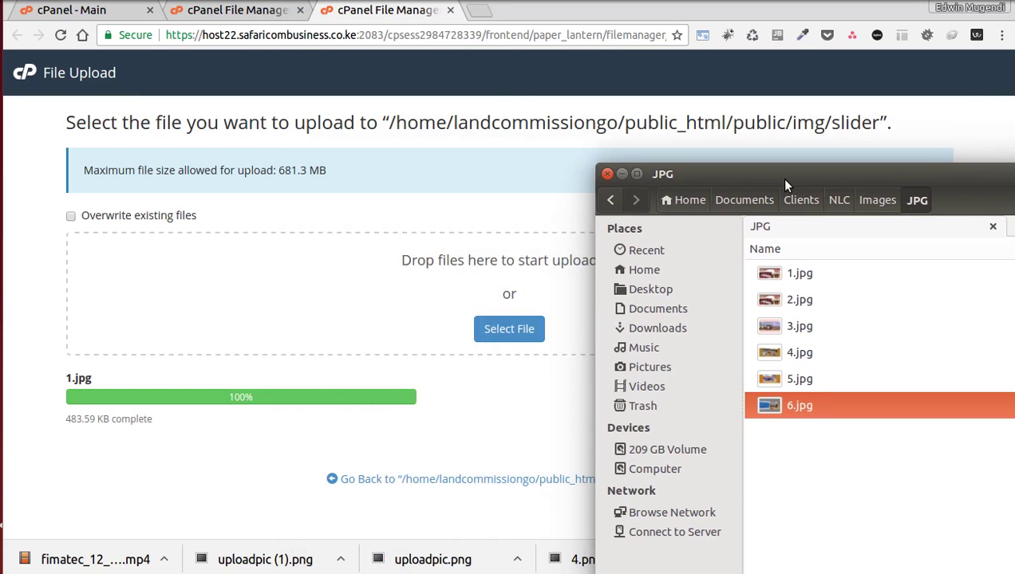
pyautogui.click(800, 273)
pyautogui.moveTo(766, 301); pyautogui.dragTo(350, 310)
# - Drop 3.jpg through 6.jpg into the upload area and confirm each reaches 100%
pyautogui.hotkey('alt', 'Tab')
pyautogui.moveTo(762, 329); pyautogui.dragTo(332, 326)
pyautogui.hotkey('alt', 'Tab')
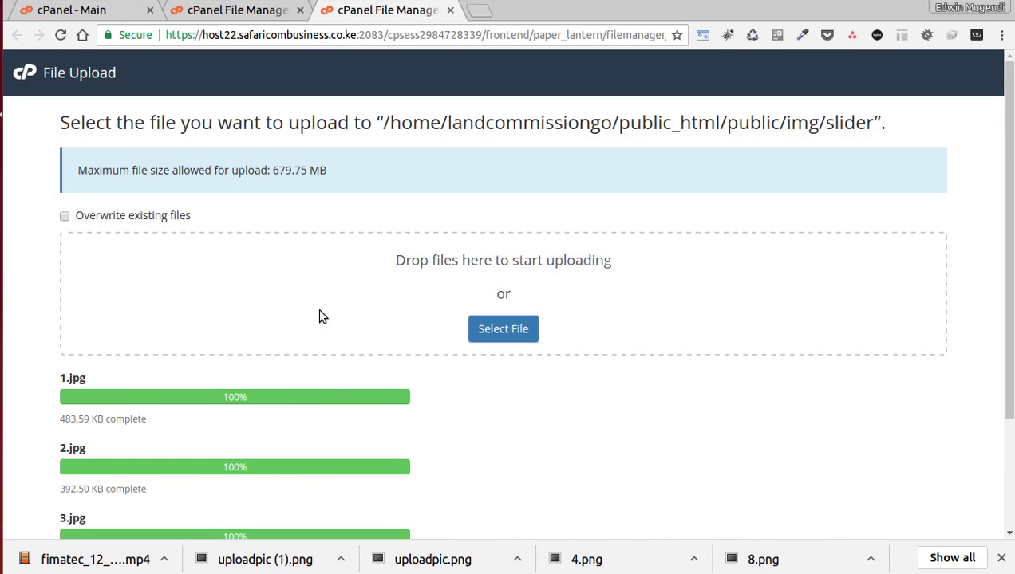
pyautogui.click(318, 308)
pyautogui.click(766, 375)
pyautogui.moveTo(766, 375); pyautogui.dragTo(291, 302)
pyautogui.hotkey('alt', 'Tab')
pyautogui.click(772, 397)
pyautogui.moveTo(772, 397); pyautogui.dragTo(352, 291)
pyautogui.scroll(-4, 784, 289)
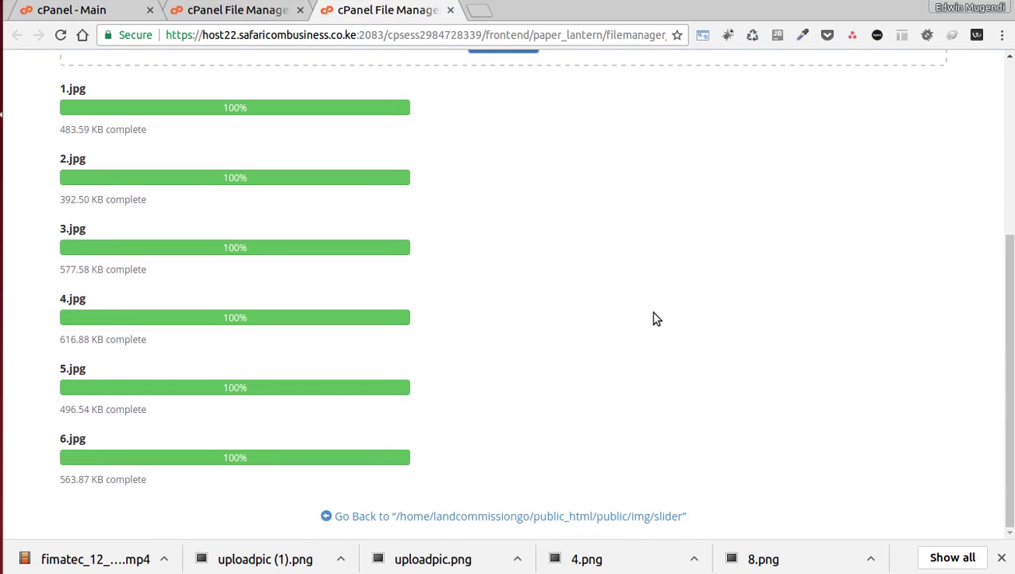
pyautogui.scroll(4, 541, 301)
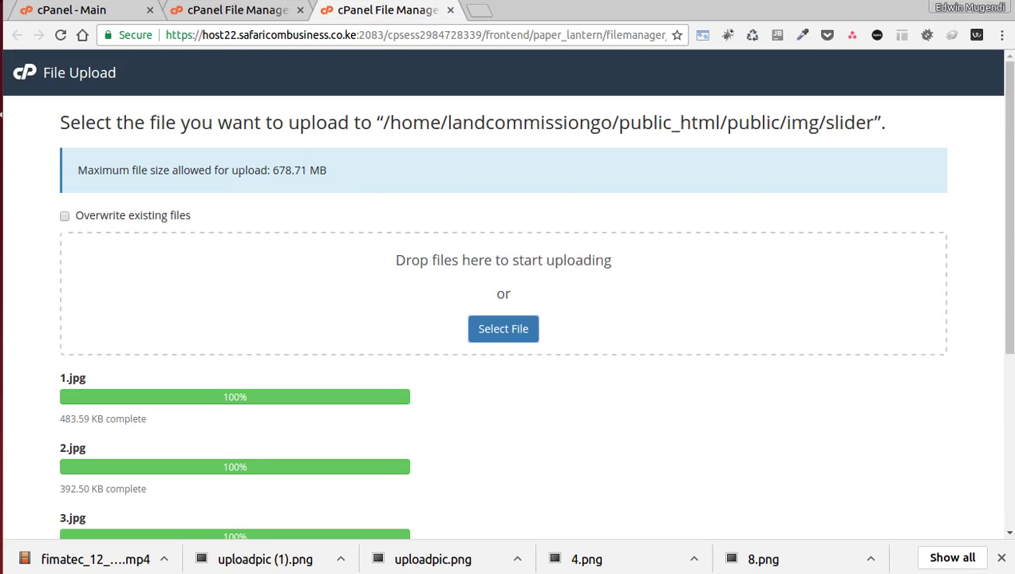
# - Reload the slider folder to show 1.jpg–6.jpg, then enter landcommission.go.ke in a new tab
pyautogui.click(210, 10)
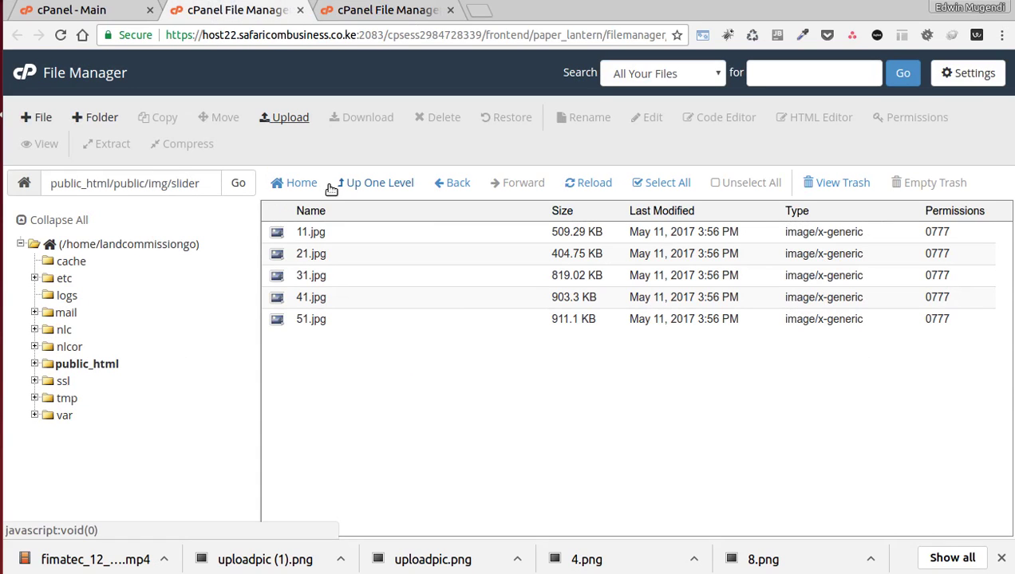
pyautogui.click(597, 185)
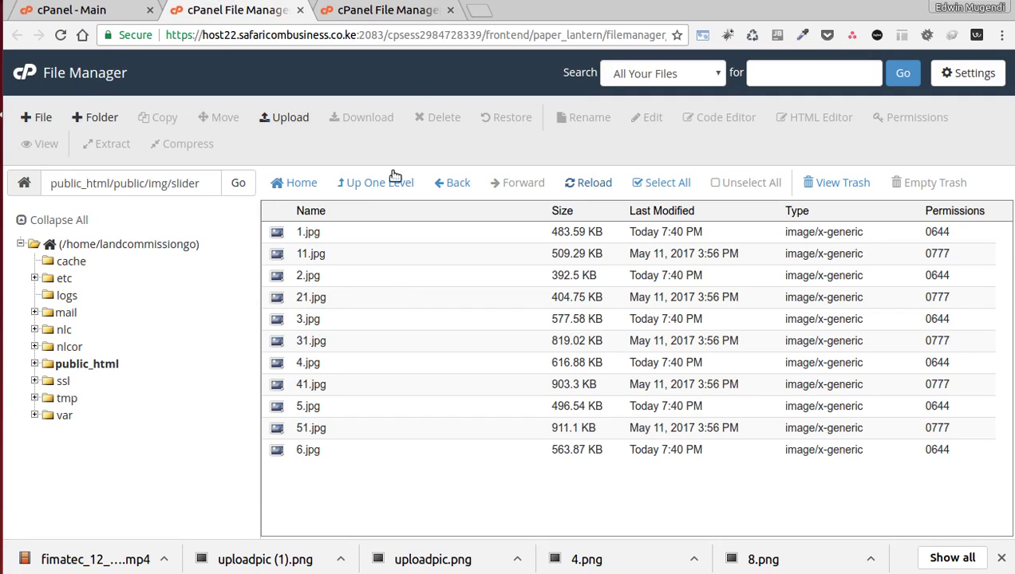
pyautogui.click(481, 10)
pyautogui.write('l')
pyautogui.write('la')
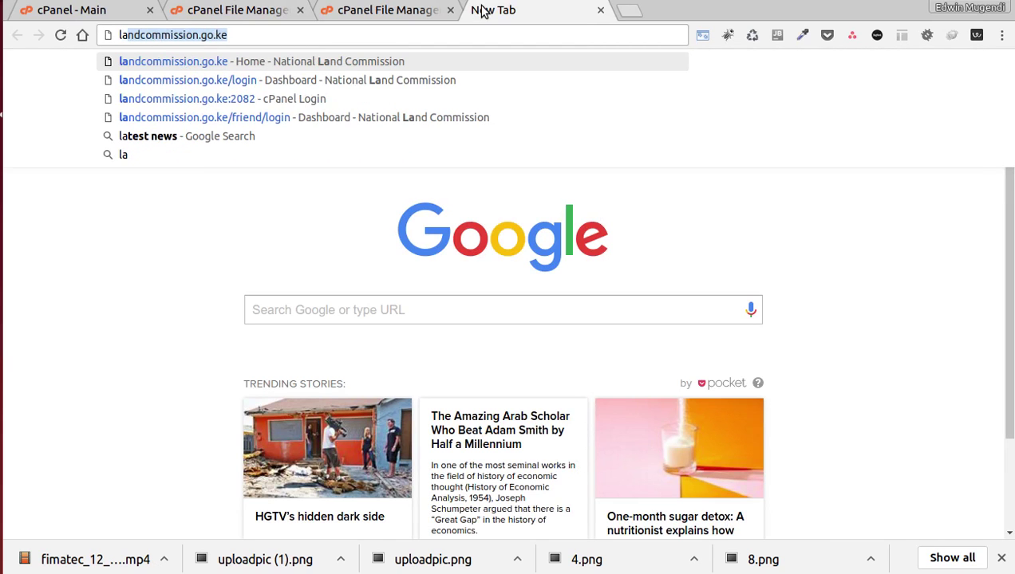
# - Load and reload the landcommission.go.ke home page, then advance the hero slider seven times to check the images
pyautogui.press('Return')
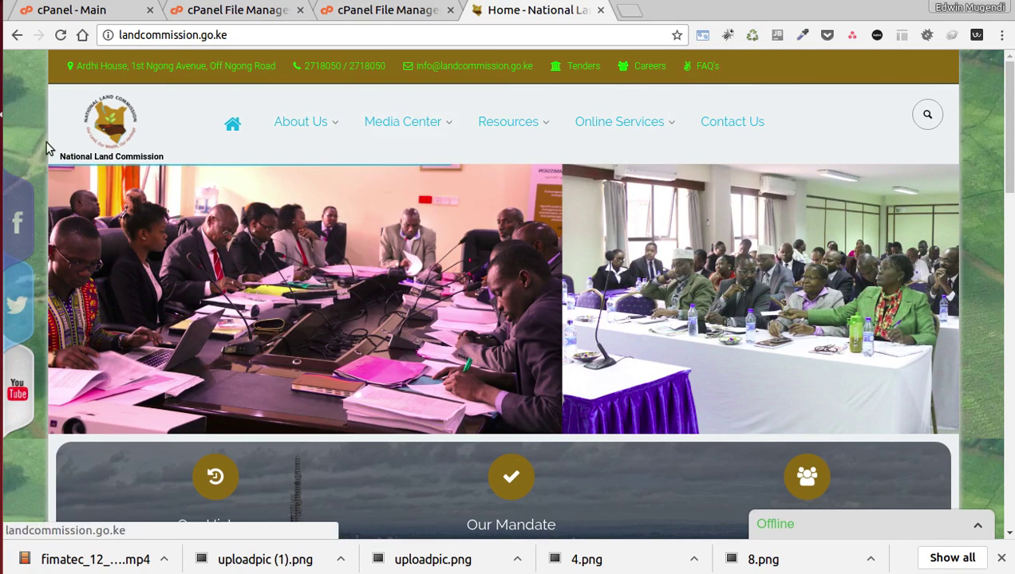
pyautogui.click(60, 34)
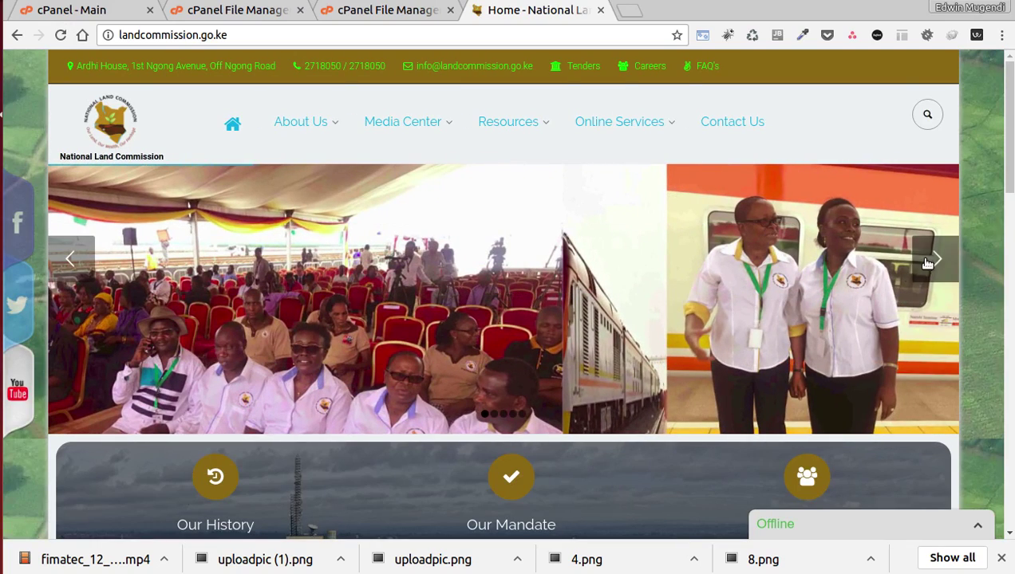
pyautogui.click(929, 261)
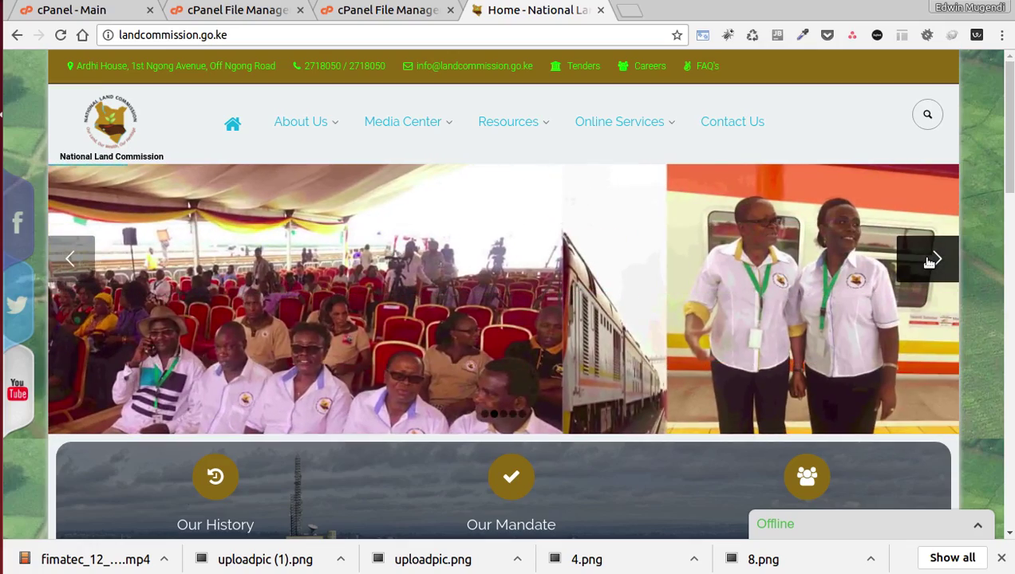
pyautogui.click(929, 261)
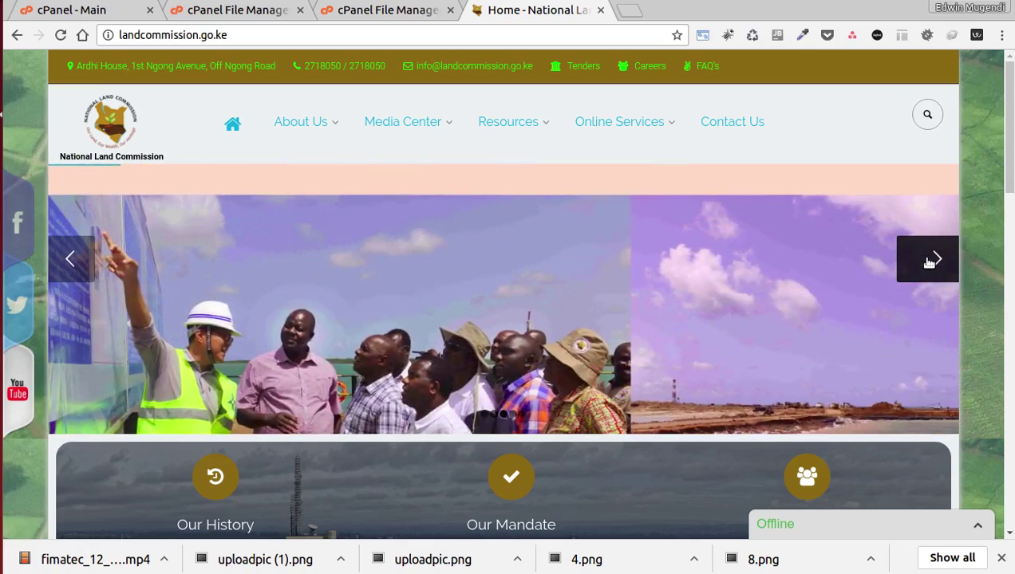
pyautogui.click(929, 261)
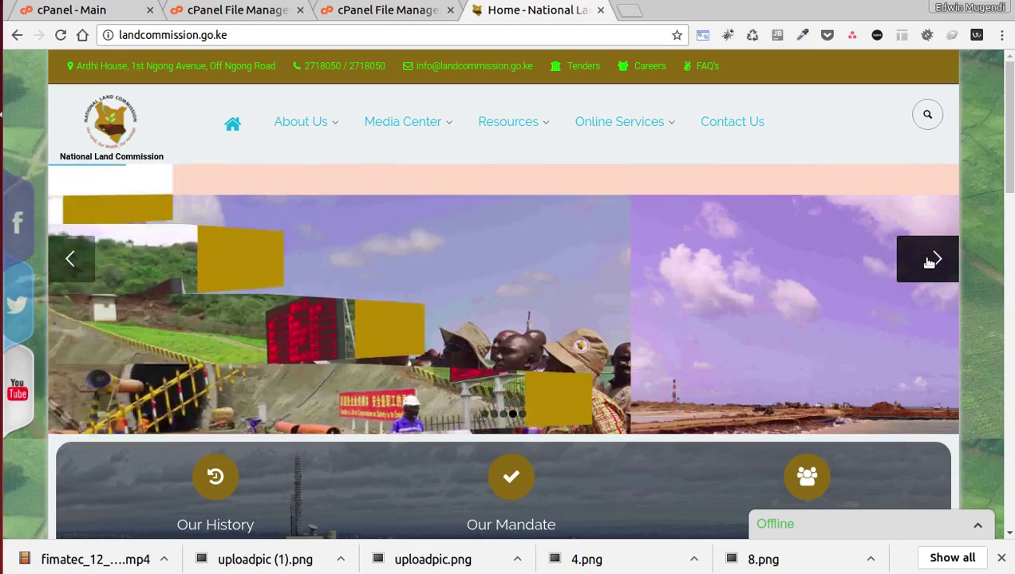
pyautogui.click(930, 261)
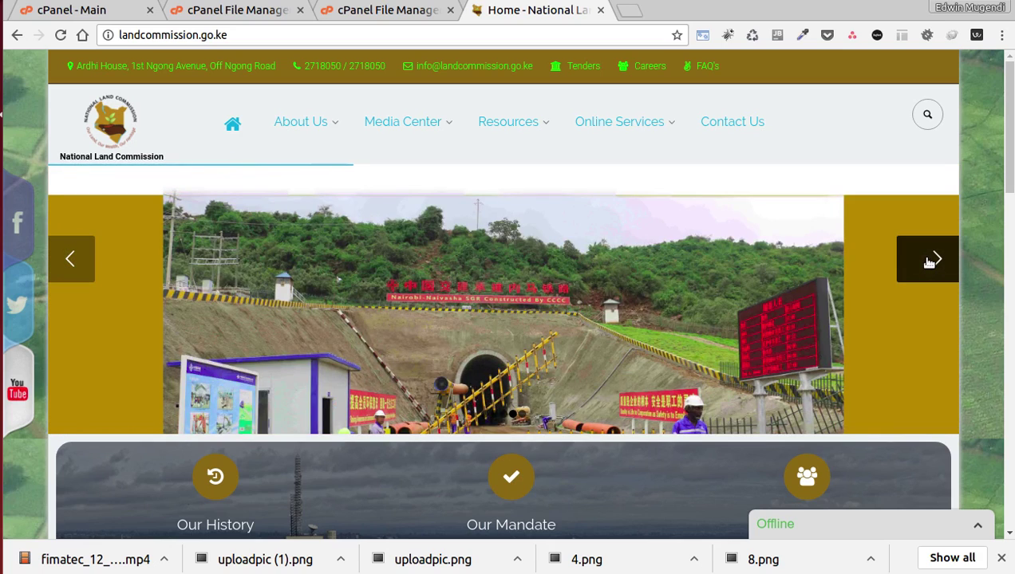
pyautogui.click(929, 260)
pyautogui.click(929, 261)
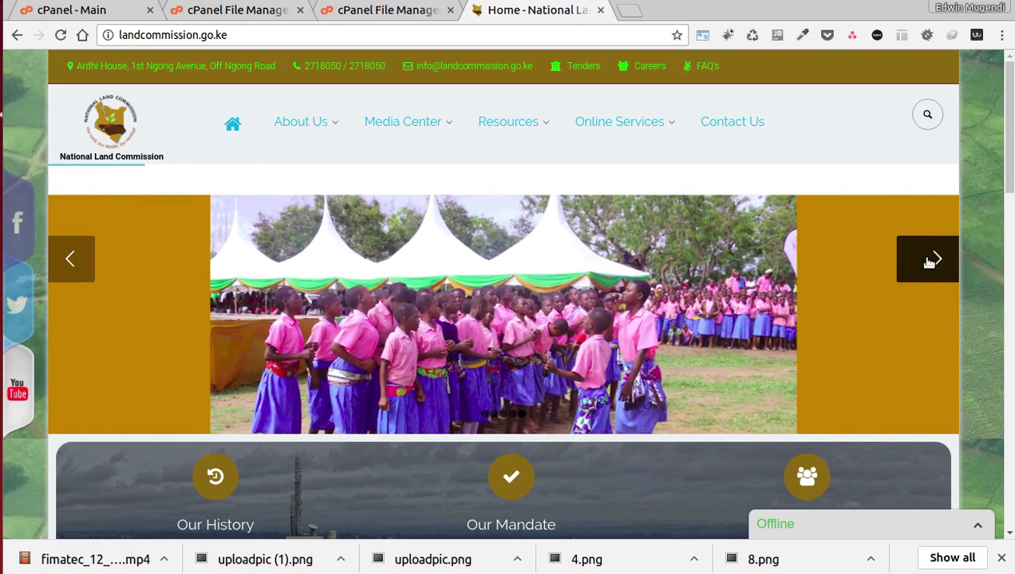
pyautogui.click(930, 261)
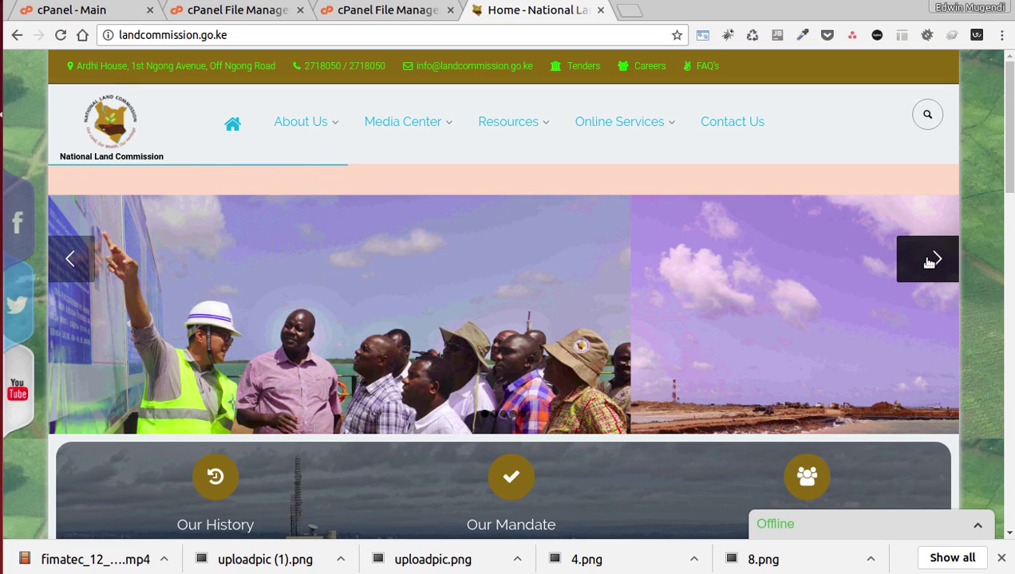
# - Return to the slider folder in File Manager and reload its listing via the path box
pyautogui.click(355, 13)
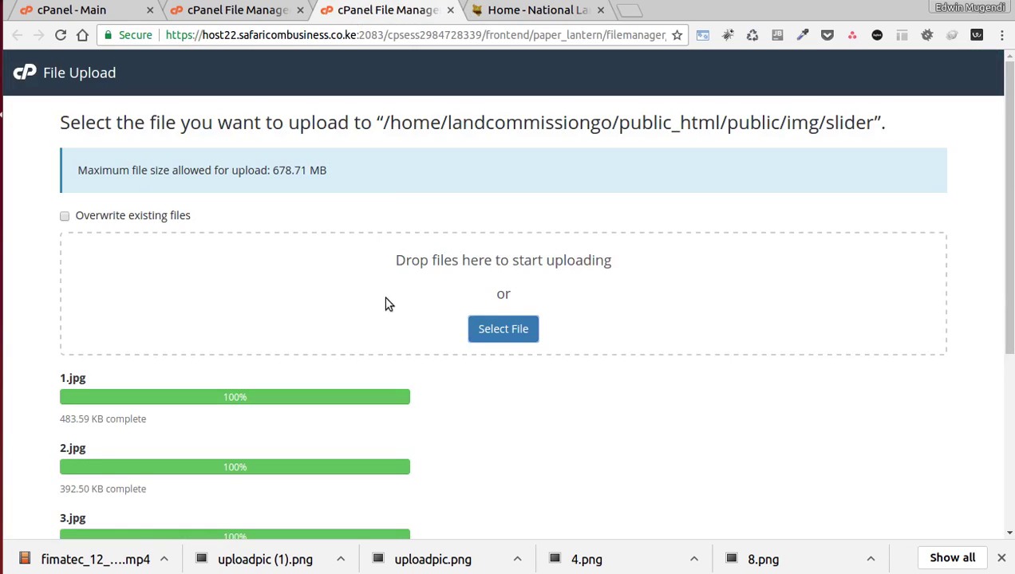
pyautogui.scroll(-3, 267, 355)
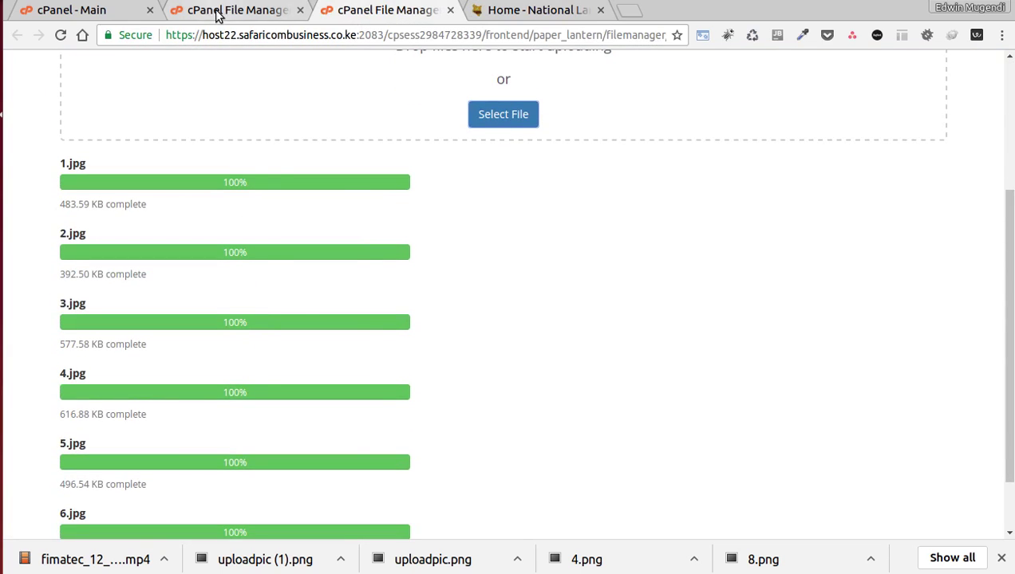
pyautogui.click(214, 11)
pyautogui.click(203, 185)
pyautogui.moveTo(203, 185); pyautogui.dragTo(46, 186)
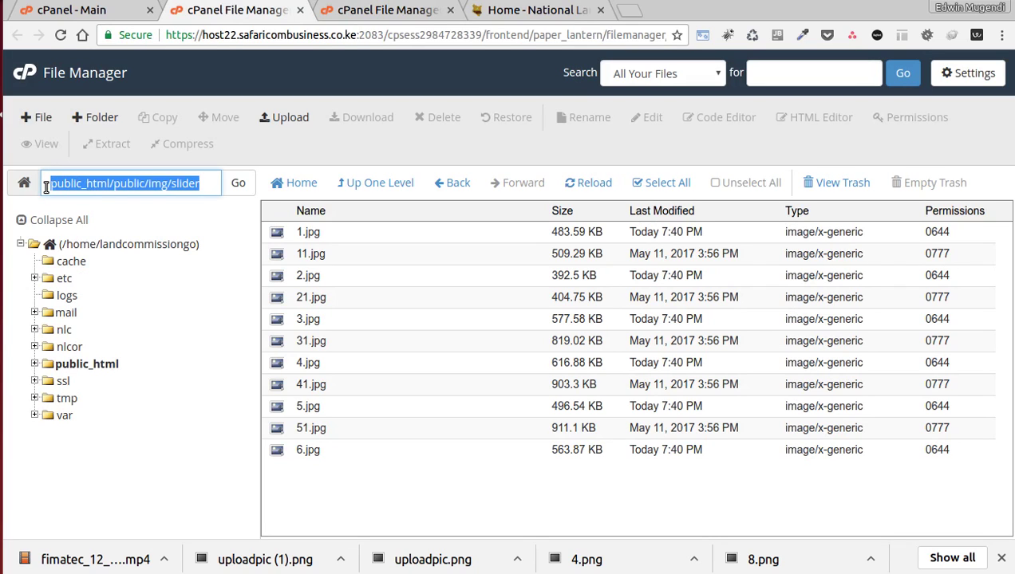
pyautogui.click(240, 189)
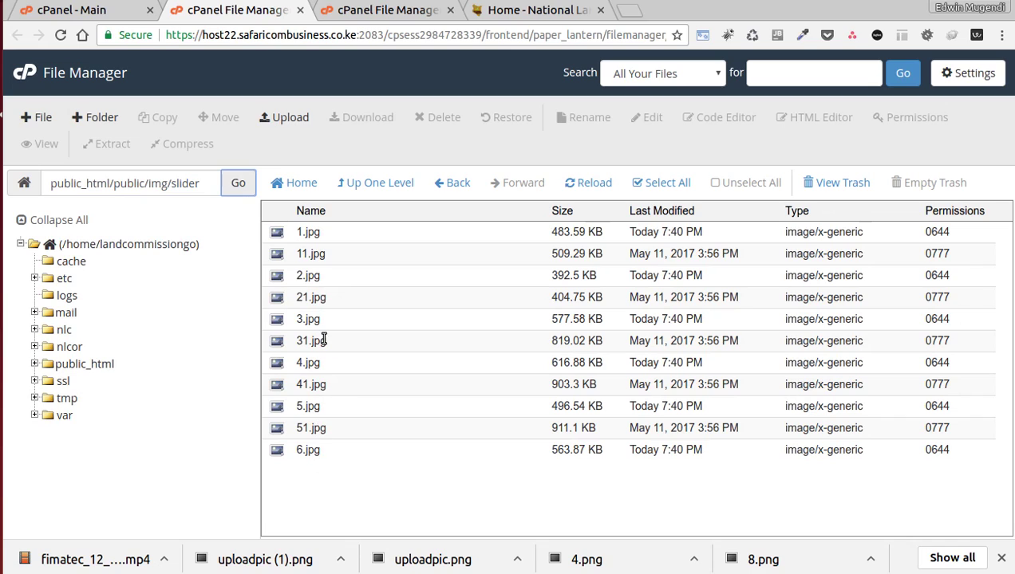
# - Select 1.jpg and 6.jpg in the slider listing, then highlight the folder path
pyautogui.click(292, 232)
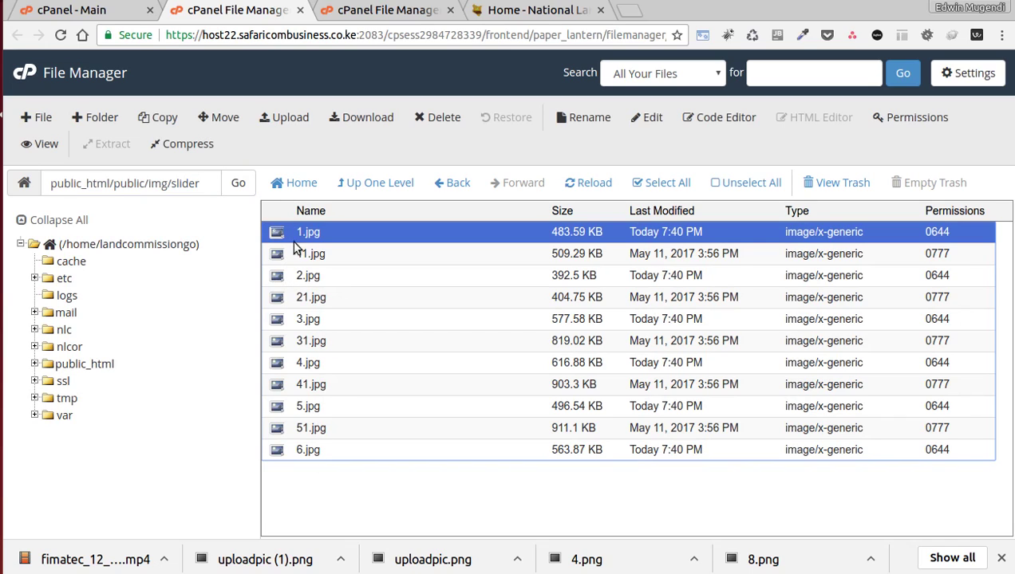
pyautogui.click(291, 450)
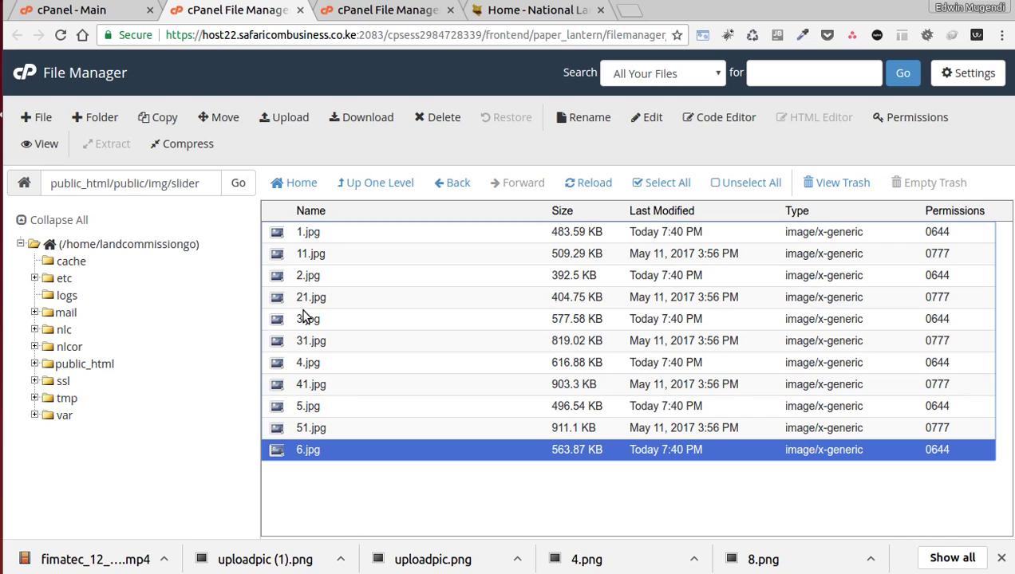
pyautogui.tripleClick(207, 184)
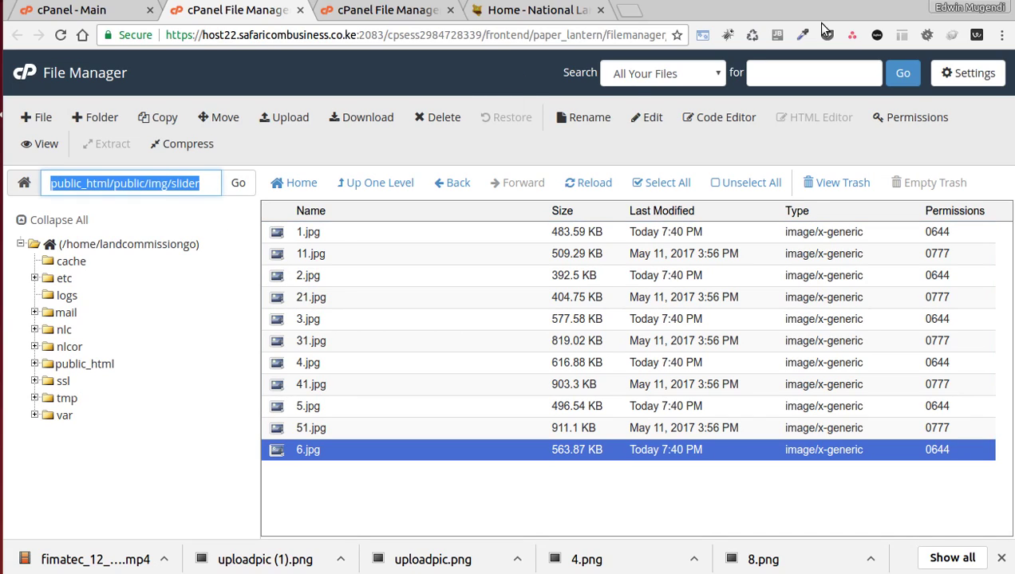
pyautogui.click(797, 2)
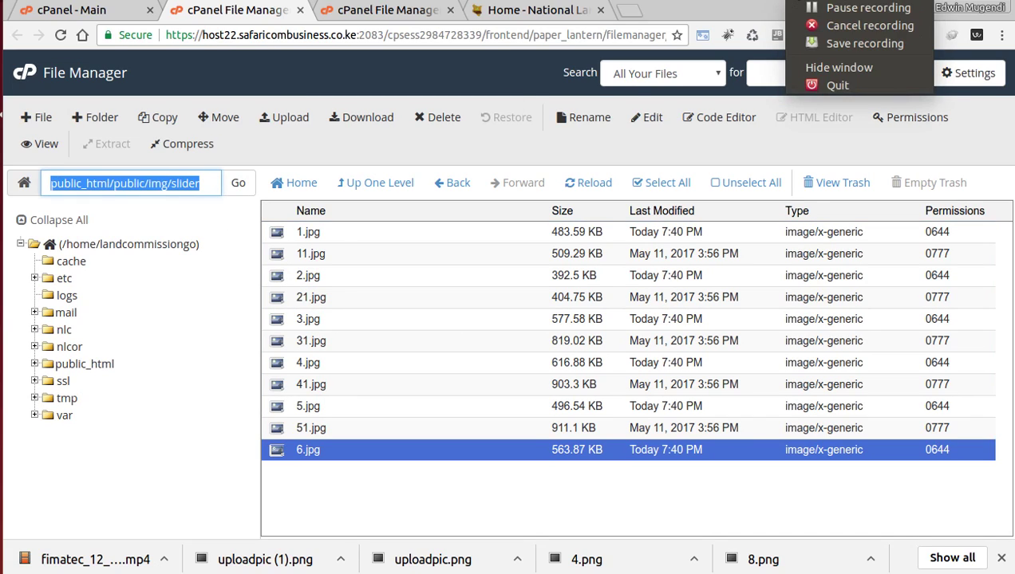